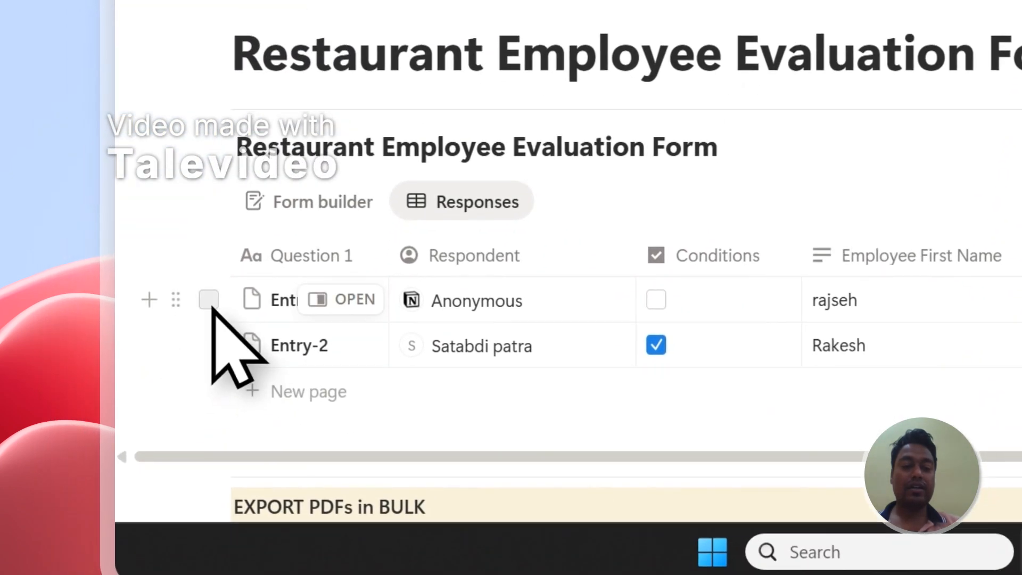
- Examine the Restaurant Employee Evaluation Form responses in Notion and the PDFOutput home page's headline about Google Docs and Notion Database
{"action": "left_click", "coordinate": [209, 299]}
{"action": "left_click", "coordinate": [209, 344]}
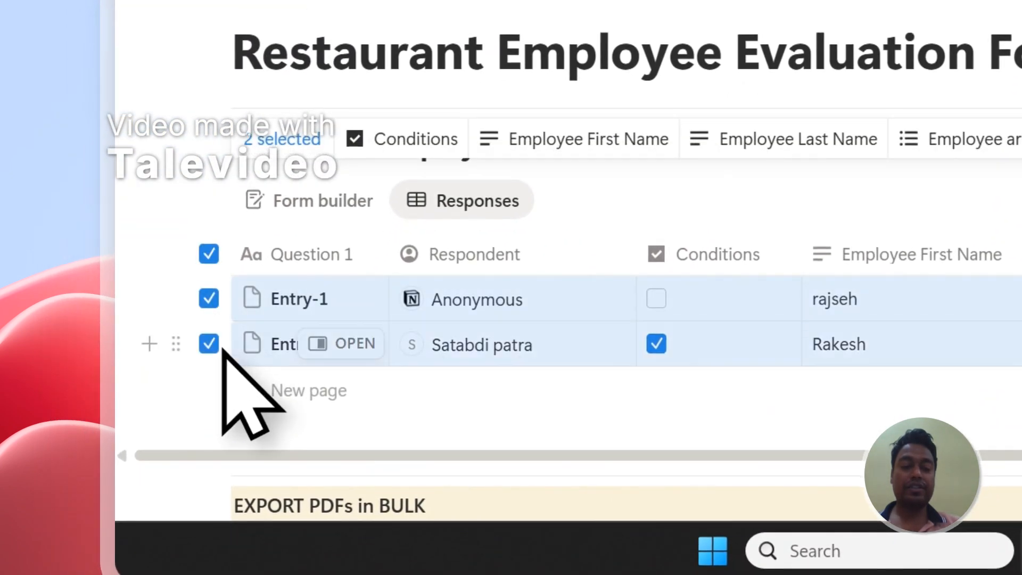
{"action": "left_click", "coordinate": [208, 254]}
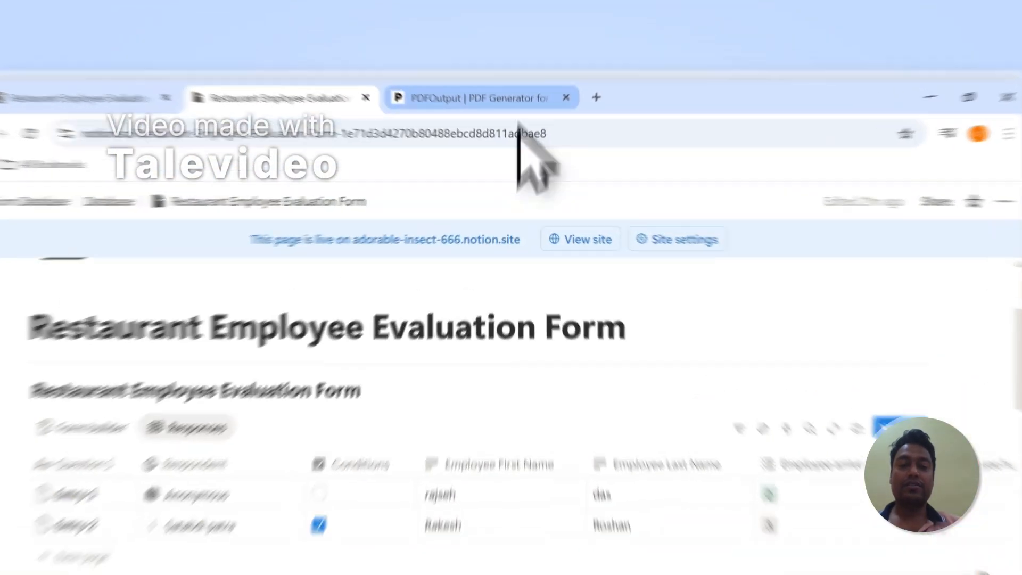
{"action": "left_click", "coordinate": [500, 78]}
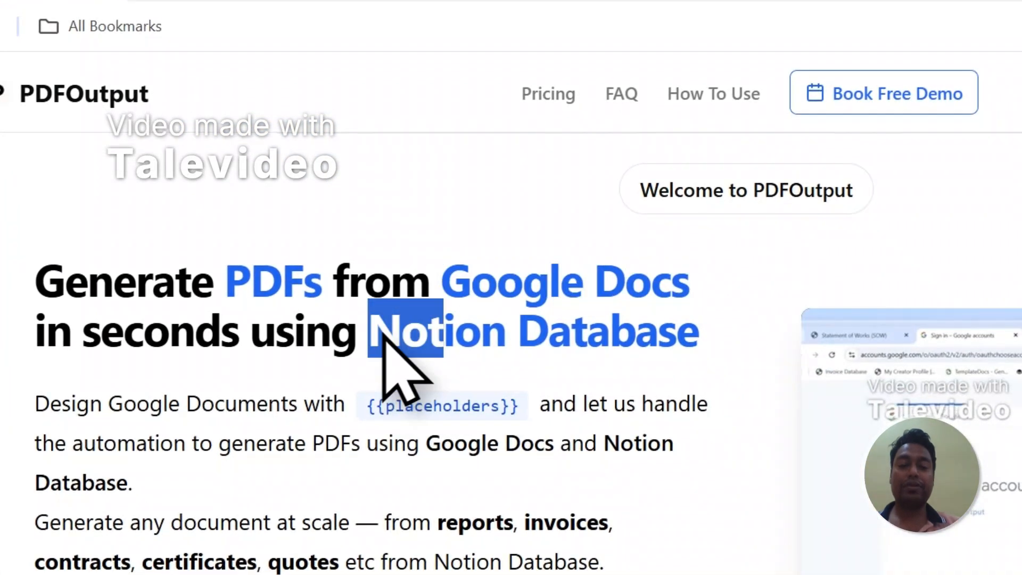
{"action": "left_click_drag", "start_coordinate": [383, 336], "coordinate": [701, 337]}
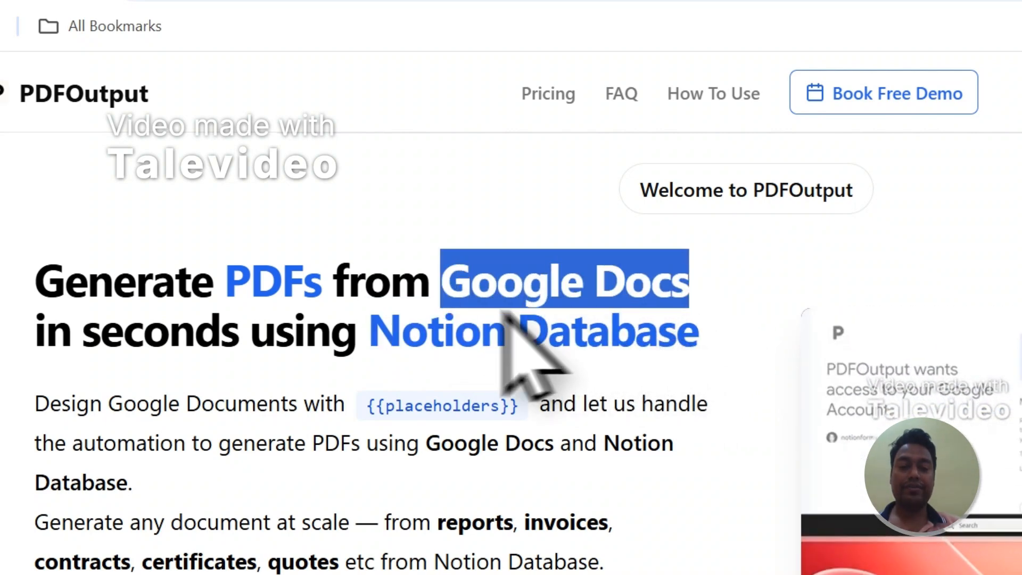
{"action": "left_click", "coordinate": [462, 101]}
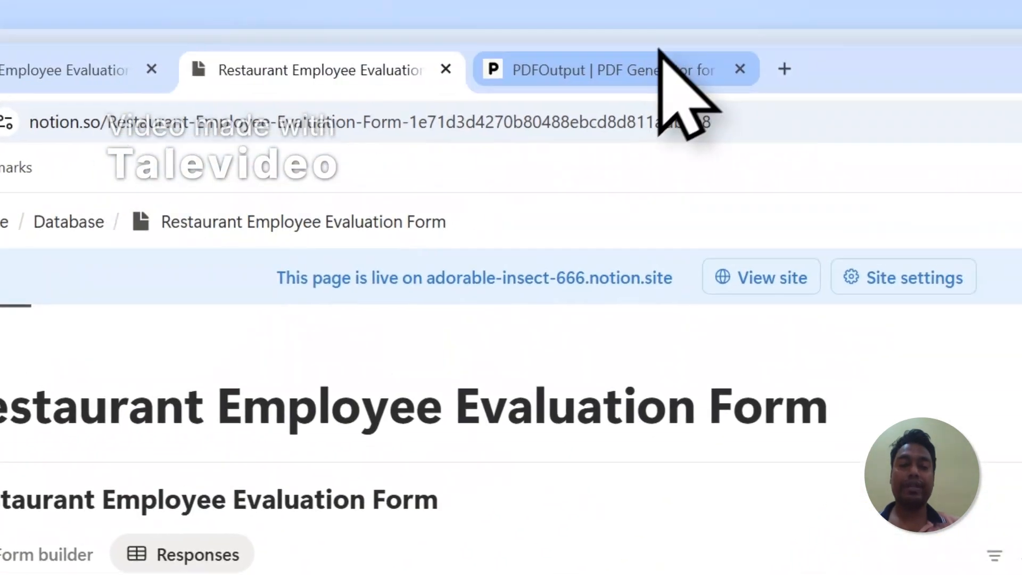
- Switch to the PDFOutput site, start creating PDFs and sign in with the Google account
{"action": "left_click", "coordinate": [666, 72]}
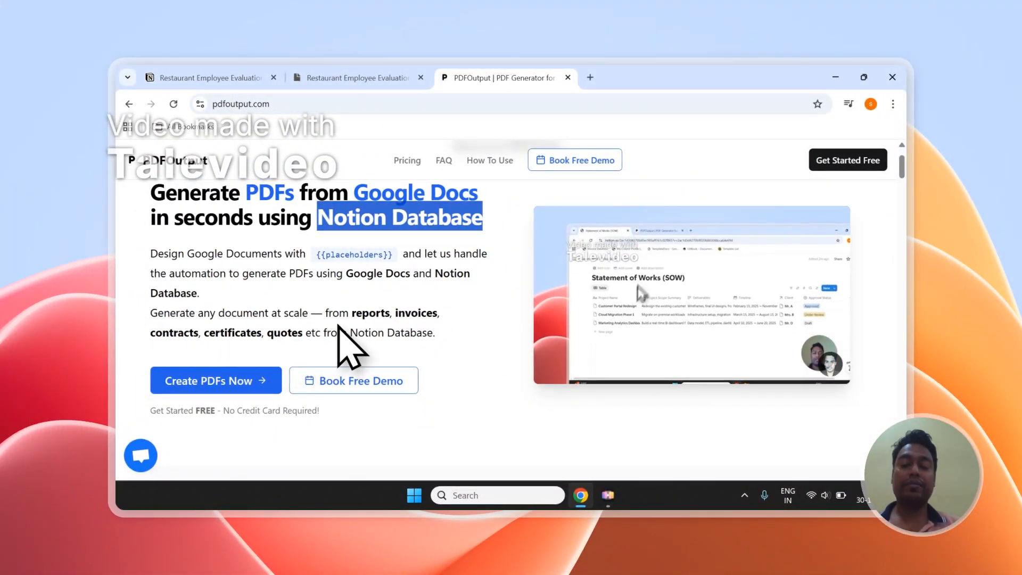
{"action": "scroll", "coordinate": [171, 263], "scroll_direction": "up", "scroll_amount": 1}
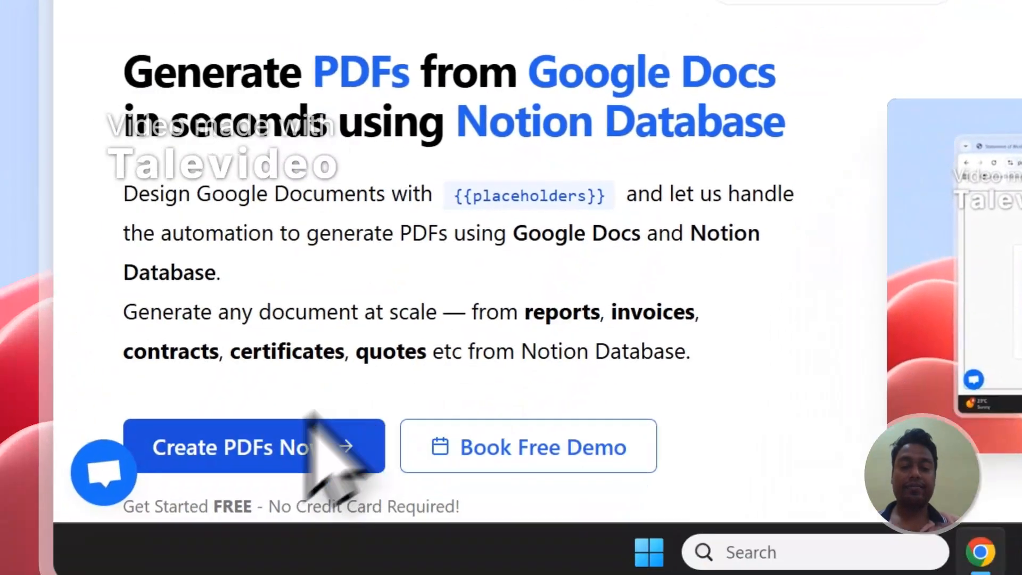
{"action": "left_click", "coordinate": [266, 548]}
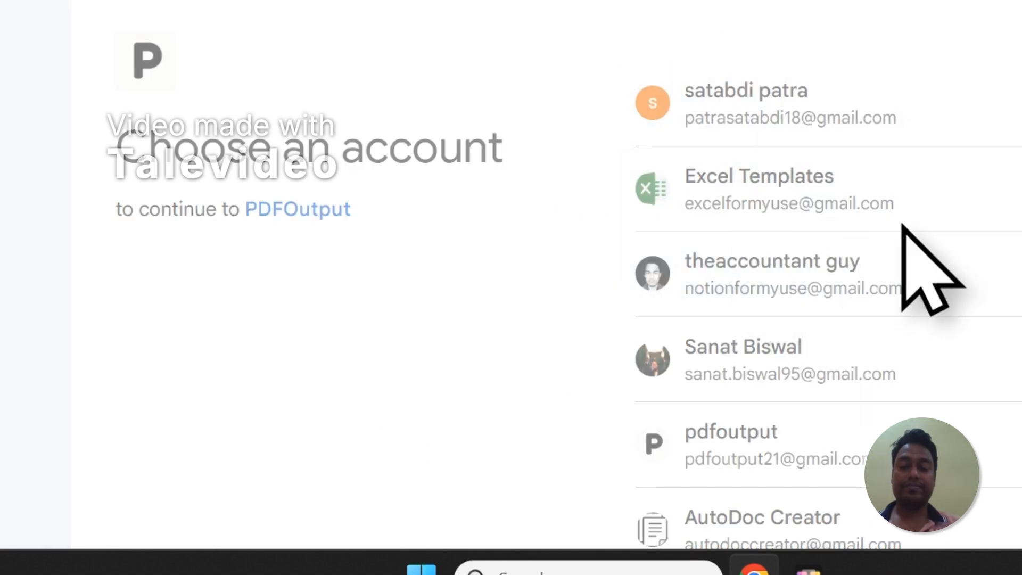
{"action": "left_click", "coordinate": [899, 250]}
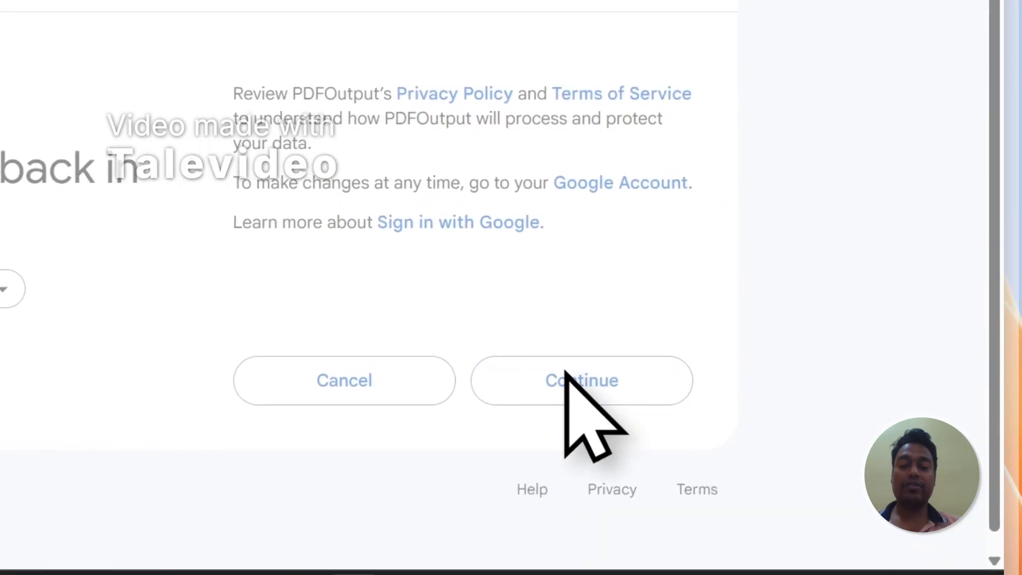
{"action": "left_click", "coordinate": [566, 378]}
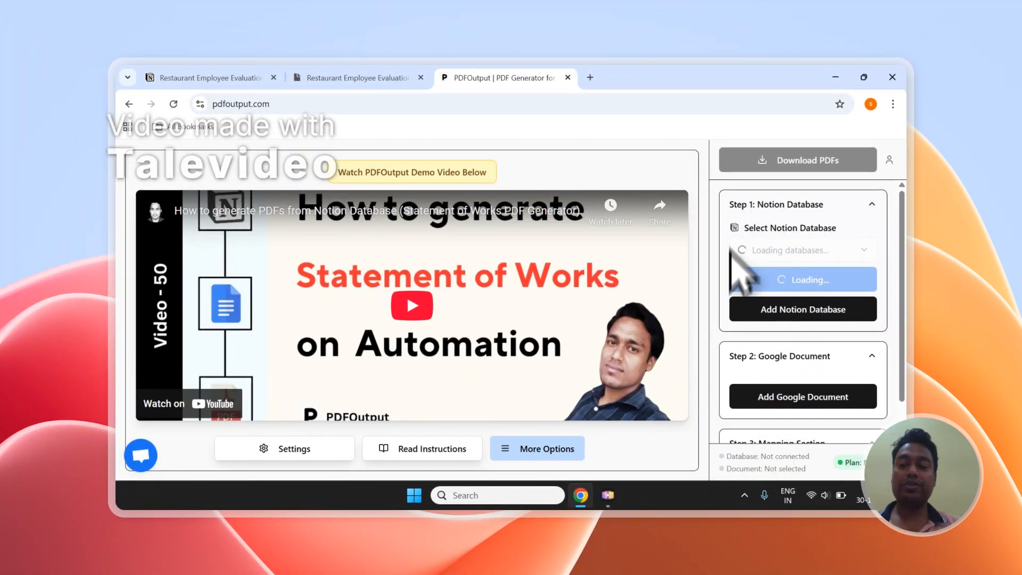
- Start adding a Notion database in PDFOutput's Step 1 section after checking the form page in Notion
{"action": "left_click", "coordinate": [354, 77]}
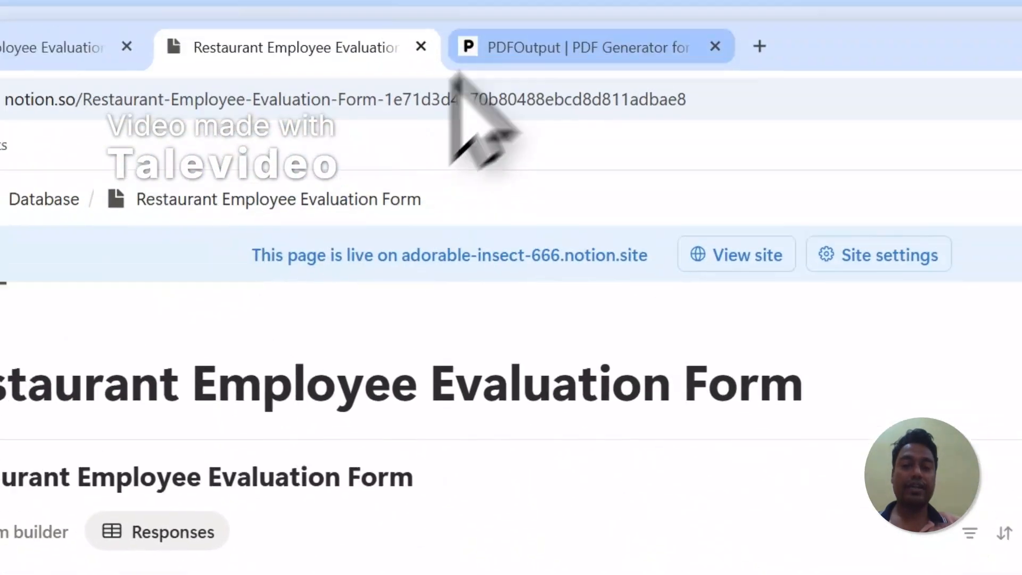
{"action": "left_click", "coordinate": [495, 44]}
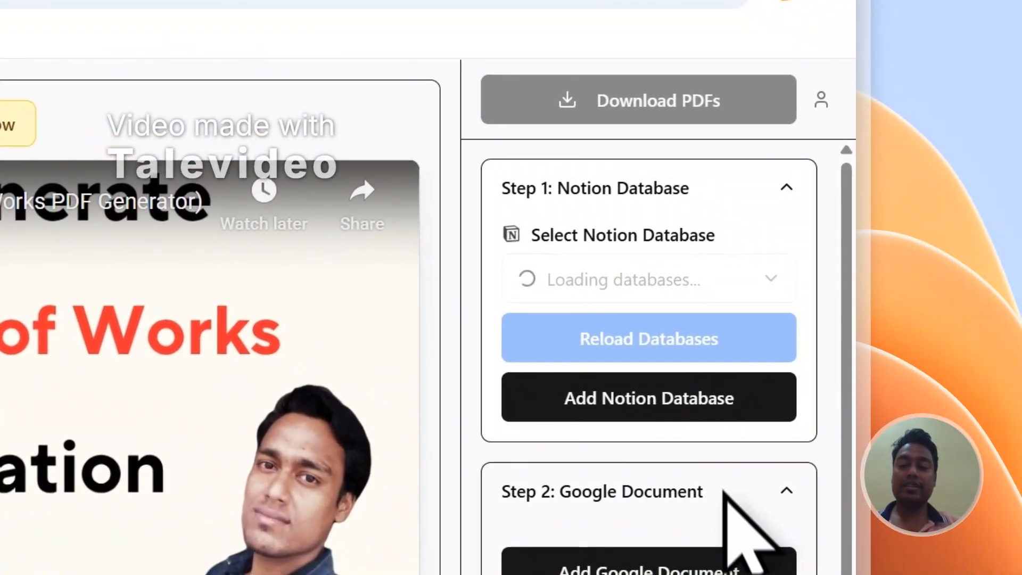
{"action": "scroll", "coordinate": [725, 513], "scroll_direction": "down", "scroll_amount": 1}
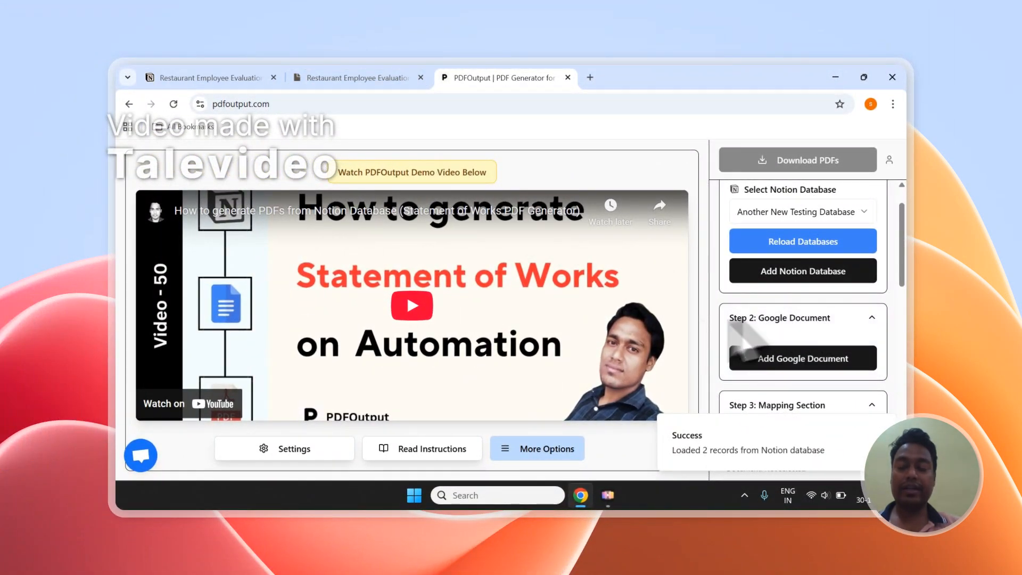
{"action": "scroll", "coordinate": [762, 336], "scroll_direction": "down", "scroll_amount": 5}
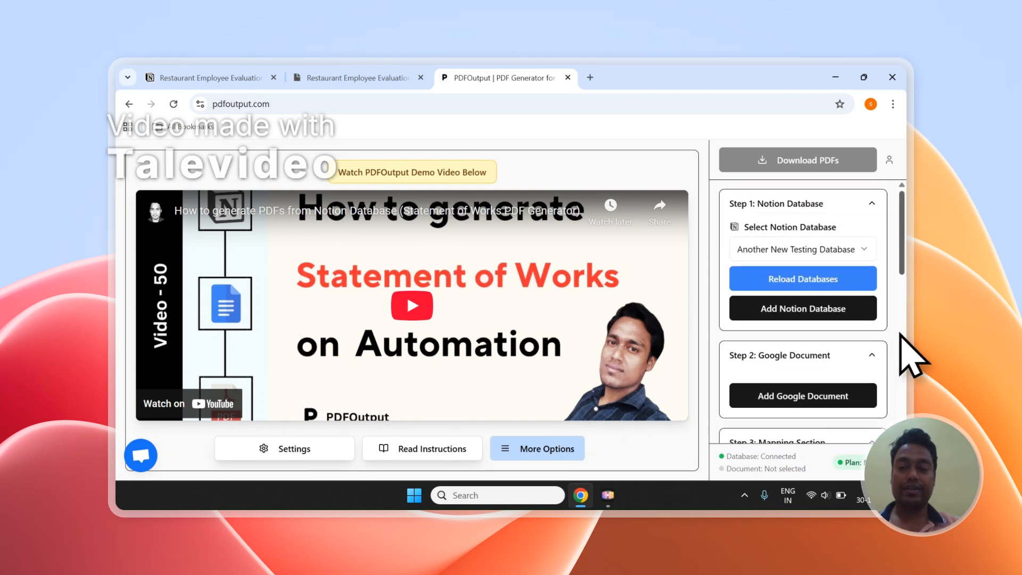
{"action": "left_click", "coordinate": [796, 312]}
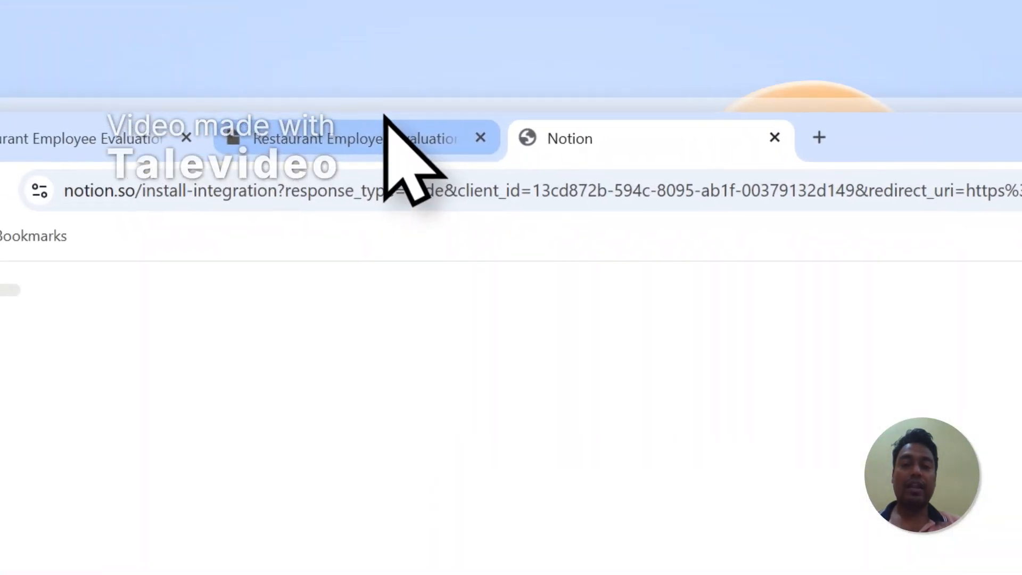
- Copy the page title "Restaurant Employee Evaluation Form" from the Notion form page
{"action": "left_click", "coordinate": [388, 137]}
{"action": "left_click_drag", "start_coordinate": [858, 473], "coordinate": [0, 474]}
{"action": "right_click", "coordinate": [233, 301]}
{"action": "left_click", "coordinate": [246, 296]}
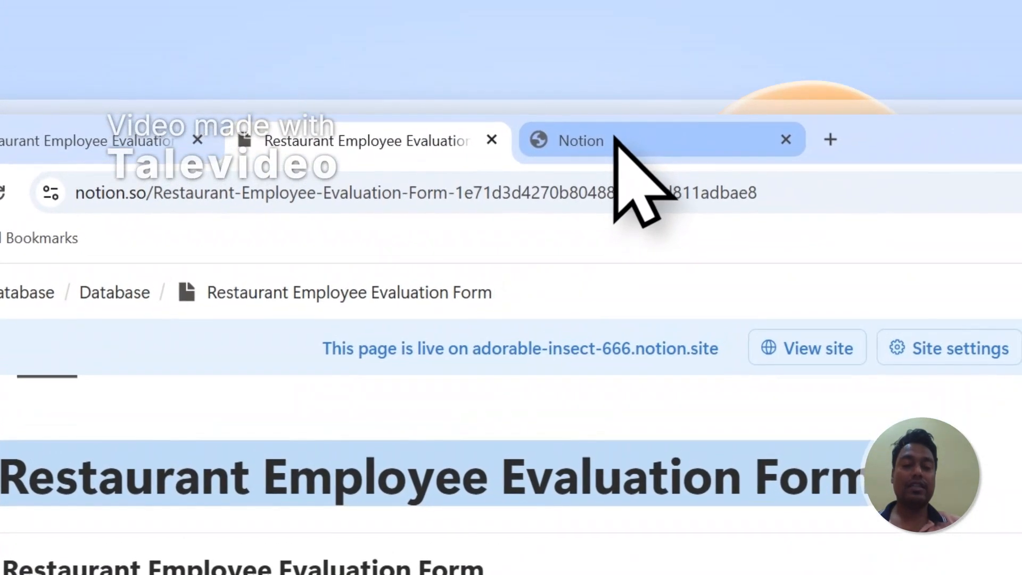
- Continue the Notion access request to page selection, search for the copied title and add the Restaurant Employee Evaluation Form page
{"action": "left_click", "coordinate": [616, 139]}
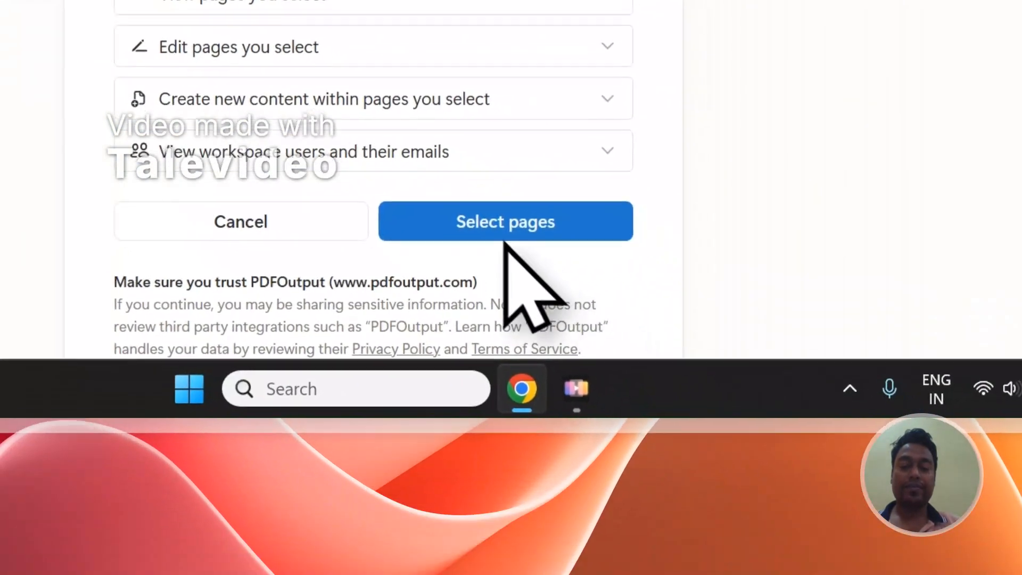
{"action": "left_click", "coordinate": [505, 240]}
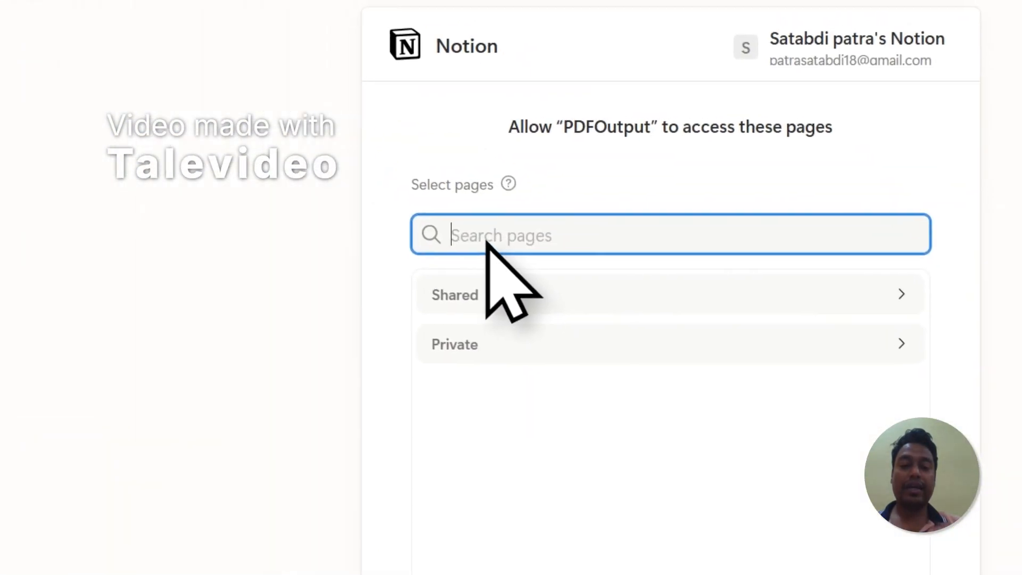
{"action": "right_click", "coordinate": [488, 240]}
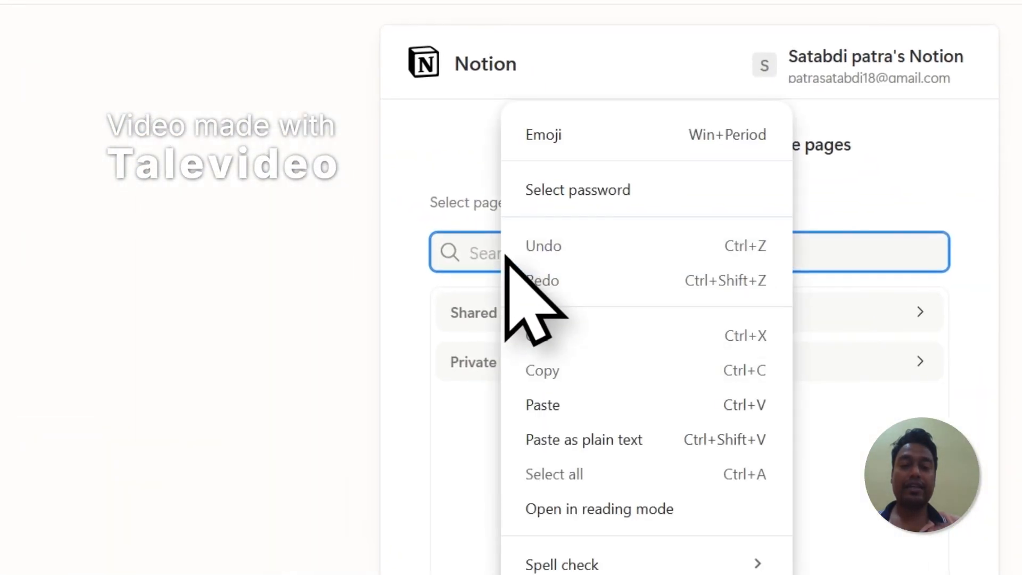
{"action": "left_click", "coordinate": [526, 389]}
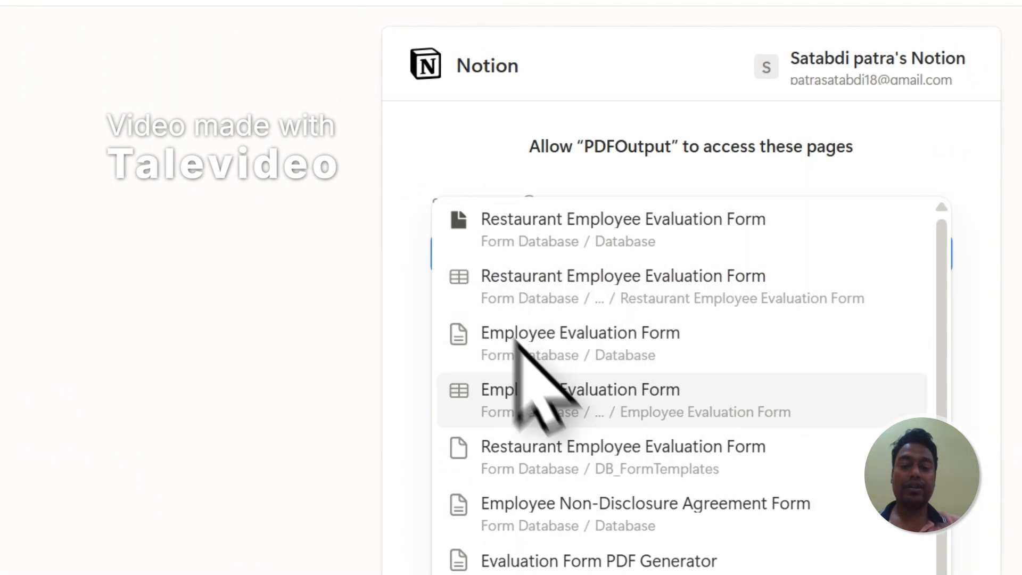
{"action": "left_click", "coordinate": [569, 251]}
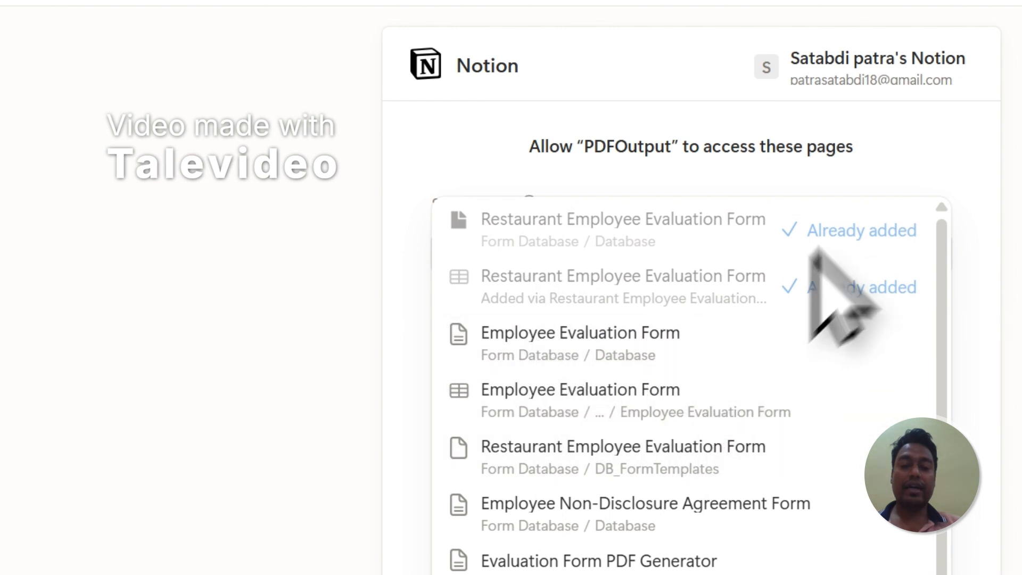
{"action": "left_click", "coordinate": [874, 157]}
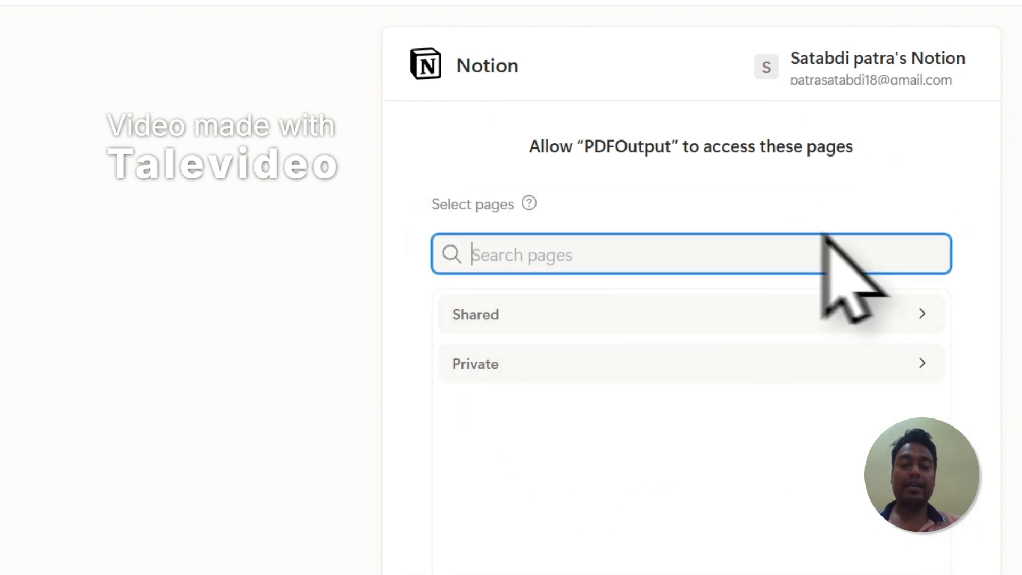
- Review the manually selected Private pages and compare the Restaurant Employee Evaluation Form entry with the title on its Notion page
{"action": "left_click", "coordinate": [532, 351]}
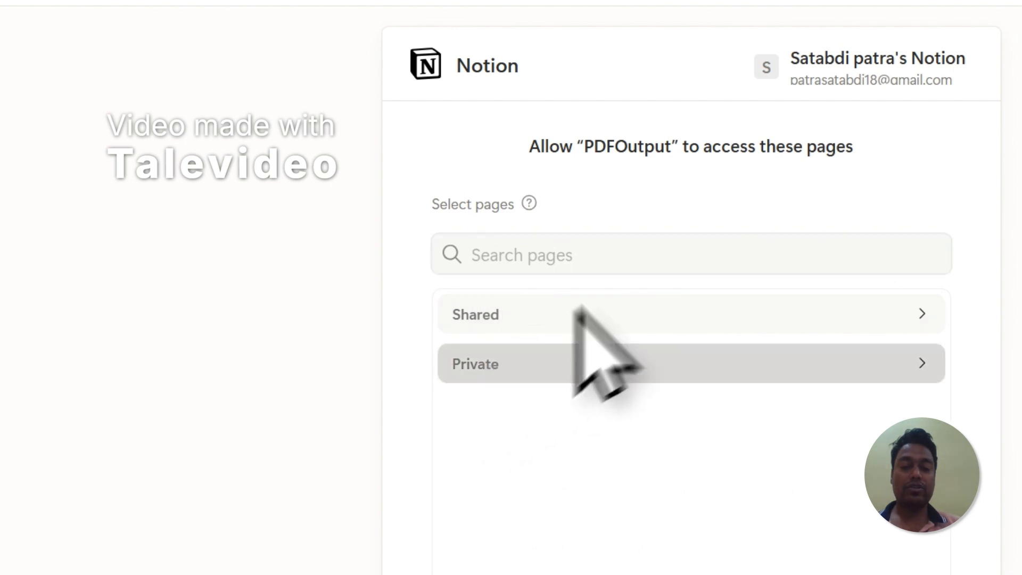
{"action": "scroll", "coordinate": [642, 266], "scroll_direction": "down", "scroll_amount": 3}
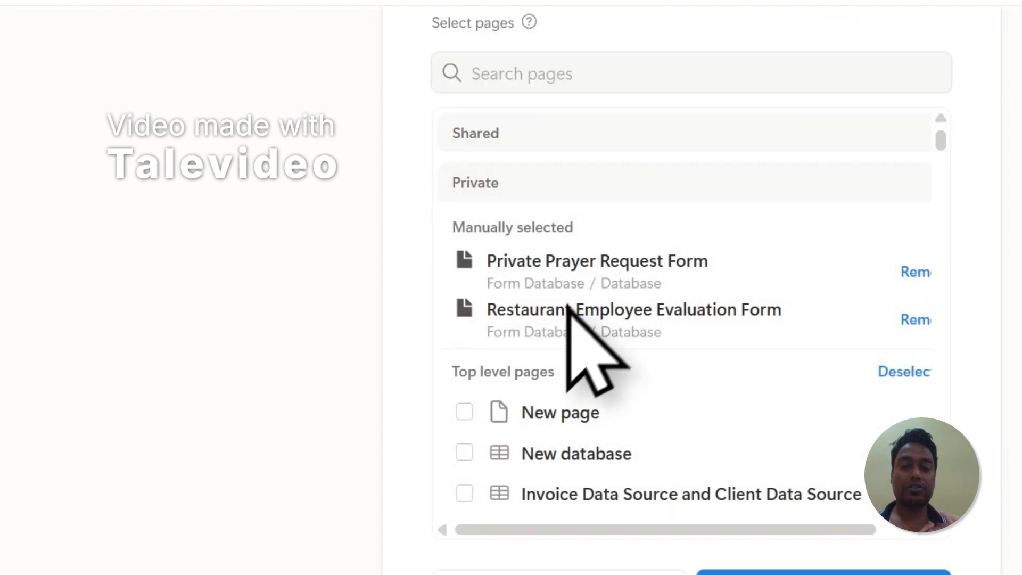
{"action": "scroll", "coordinate": [569, 306], "scroll_direction": "down", "scroll_amount": 3}
{"action": "scroll", "coordinate": [498, 249], "scroll_direction": "up", "scroll_amount": 2}
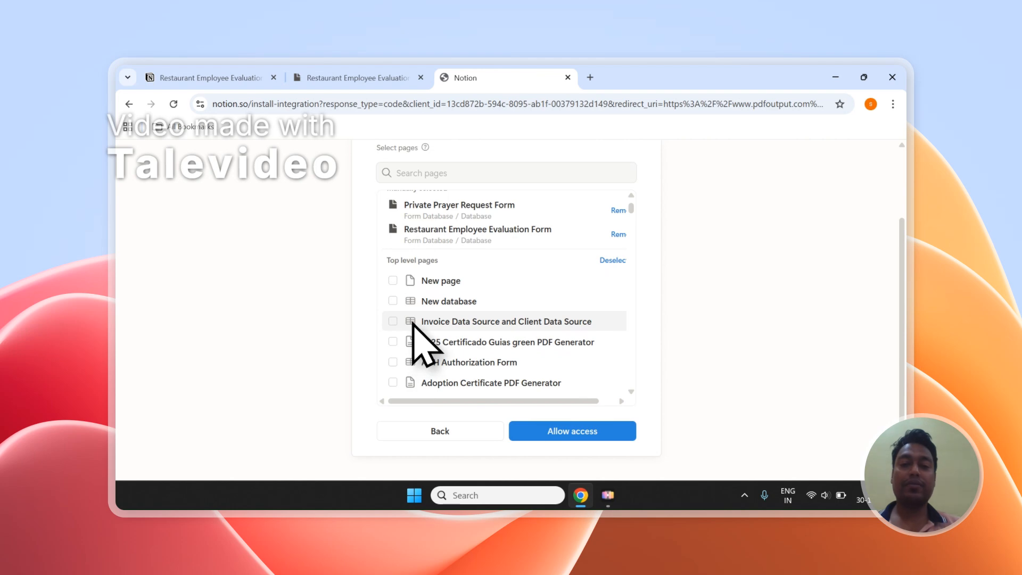
{"action": "scroll", "coordinate": [476, 250], "scroll_direction": "up", "scroll_amount": 2}
{"action": "left_click", "coordinate": [450, 238]}
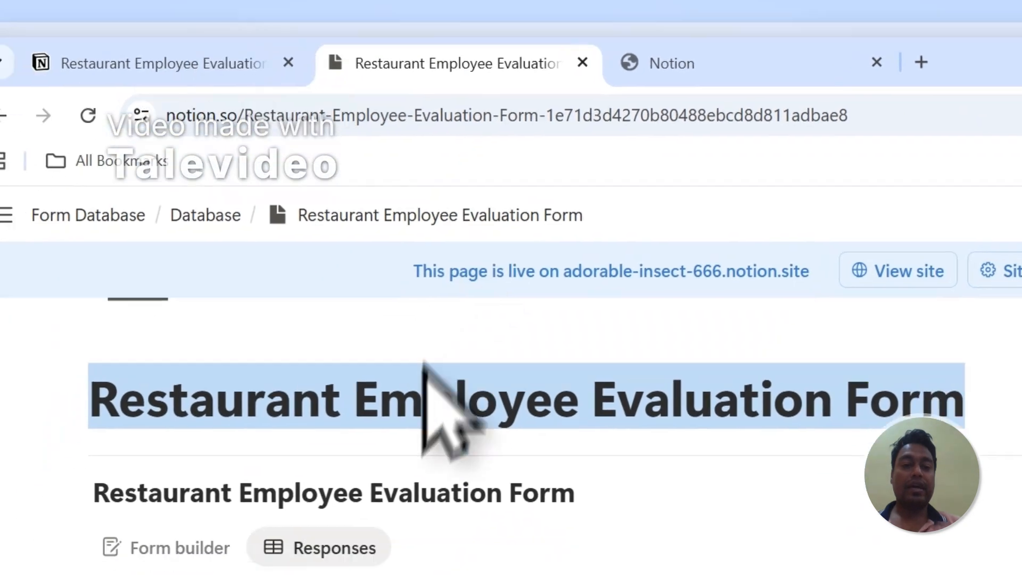
{"action": "left_click", "coordinate": [492, 344]}
{"action": "left_click_drag", "start_coordinate": [190, 302], "coordinate": [1021, 306]}
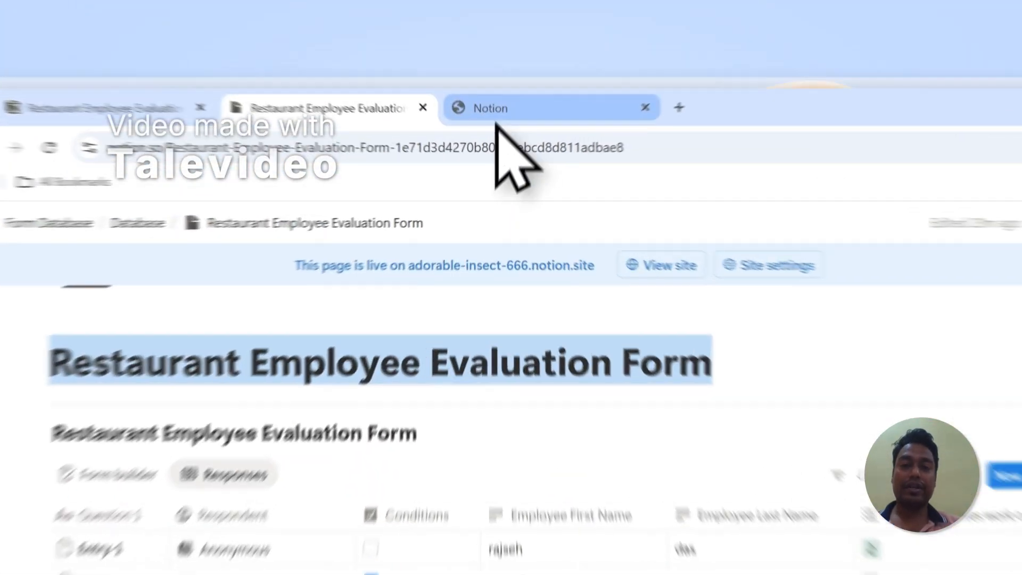
- Return to the Notion access request and allow PDFOutput access to the selected pages
{"action": "left_click", "coordinate": [469, 80]}
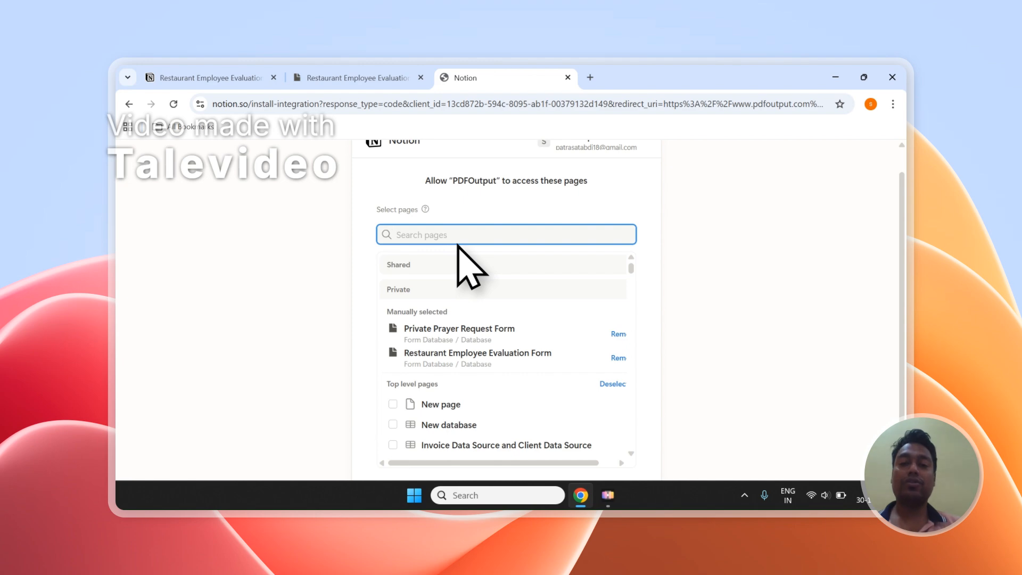
{"action": "scroll", "coordinate": [442, 248], "scroll_direction": "down", "scroll_amount": 5}
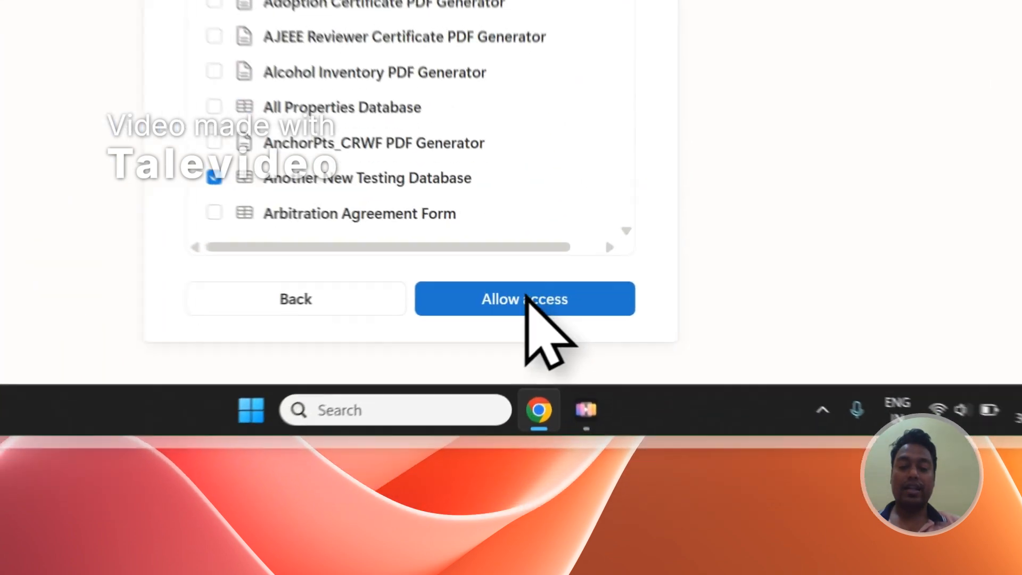
{"action": "left_click", "coordinate": [573, 428]}
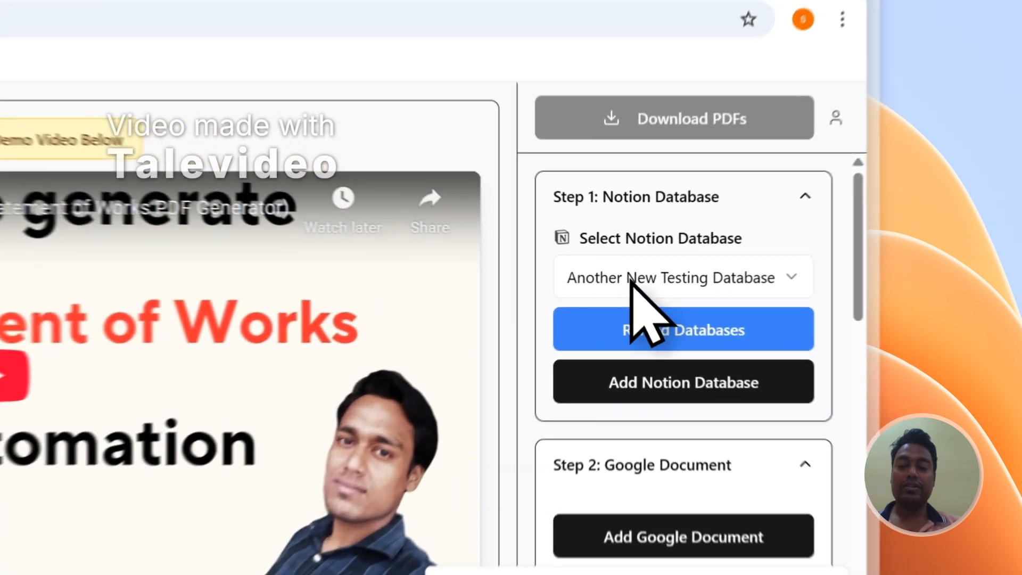
- Look through PDFOutput's Notion database list for the evaluation form and reload the databases
{"action": "left_click", "coordinate": [772, 250]}
{"action": "scroll", "coordinate": [612, 459], "scroll_direction": "down", "scroll_amount": 3}
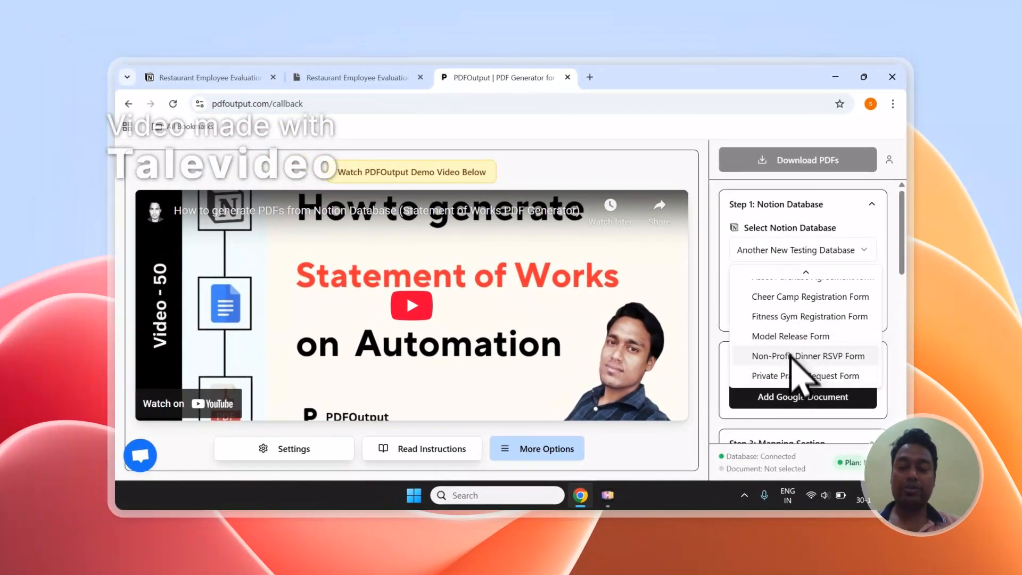
{"action": "left_click", "coordinate": [758, 217]}
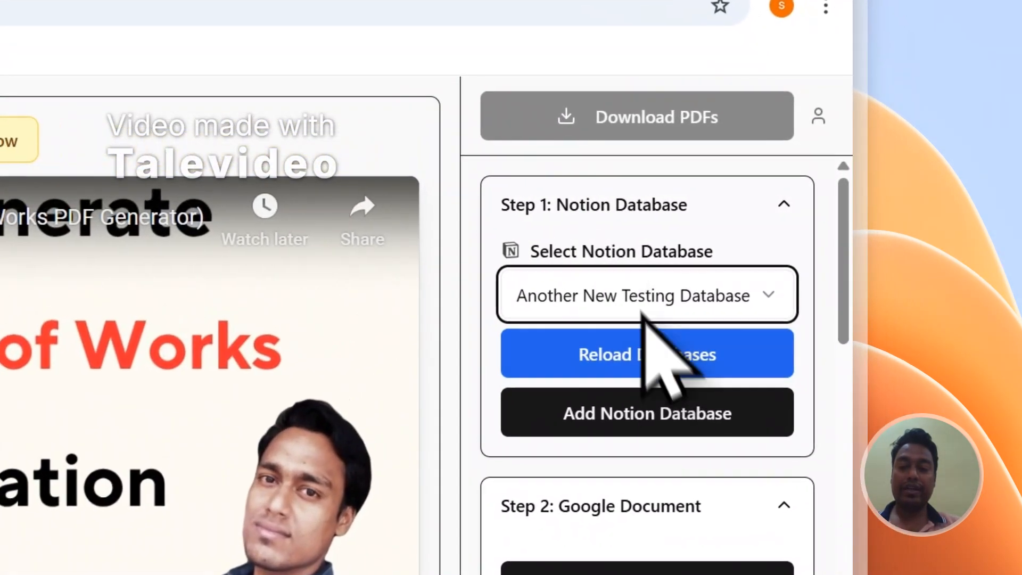
{"action": "left_click", "coordinate": [793, 282]}
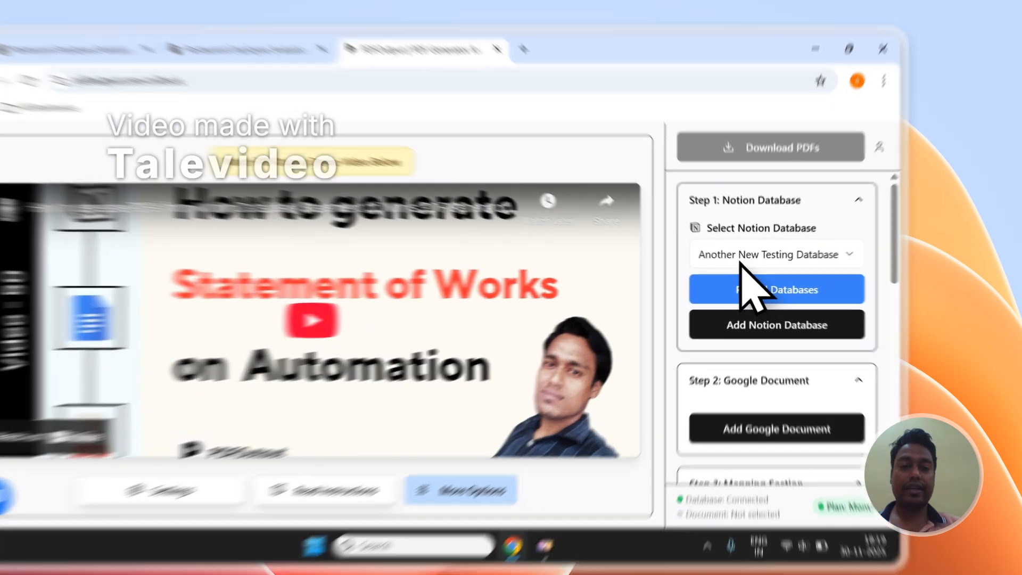
- Choose the Restaurant Employee Evaluation Form database from the reloaded list and go to its properties in the mapping section
{"action": "left_click", "coordinate": [785, 251]}
{"action": "scroll", "coordinate": [786, 319], "scroll_direction": "down", "scroll_amount": 3}
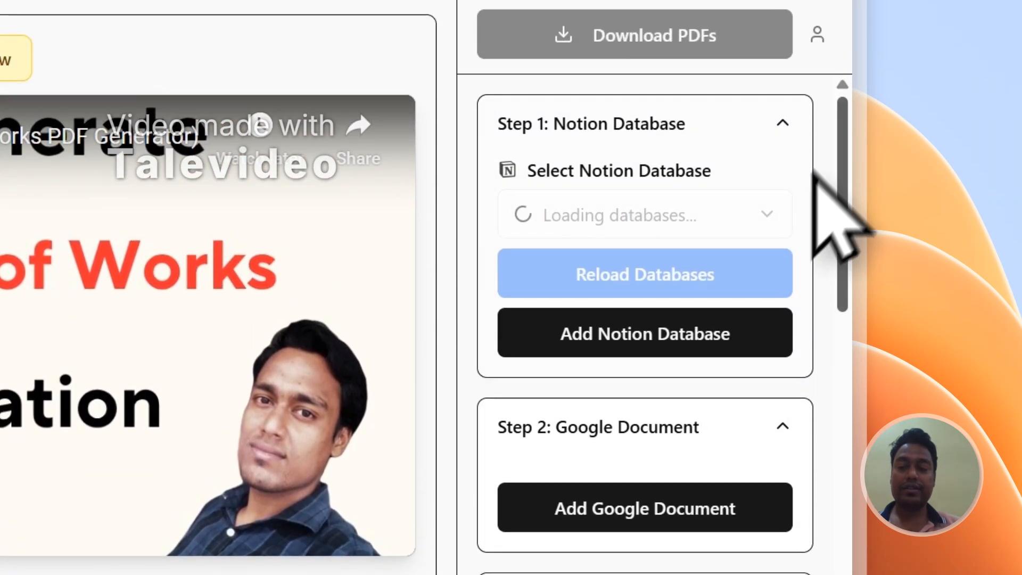
{"action": "left_click_drag", "start_coordinate": [845, 165], "coordinate": [850, 376]}
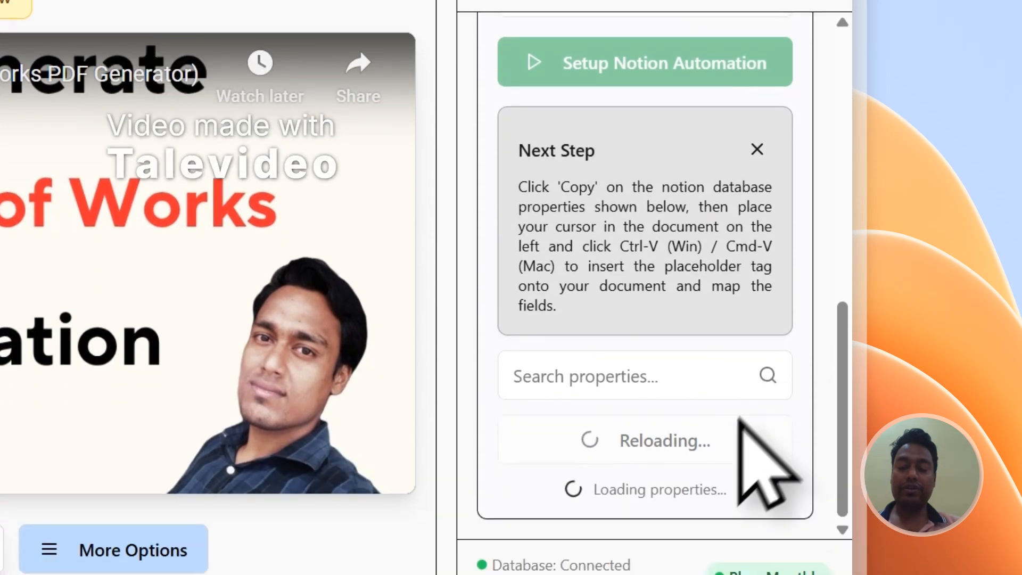
- Look through the Notion database properties listed in the mapping section and their placeholder copy options
{"action": "scroll", "coordinate": [646, 499], "scroll_direction": "down", "scroll_amount": 6}
{"action": "scroll", "coordinate": [600, 133], "scroll_direction": "down", "scroll_amount": 3}
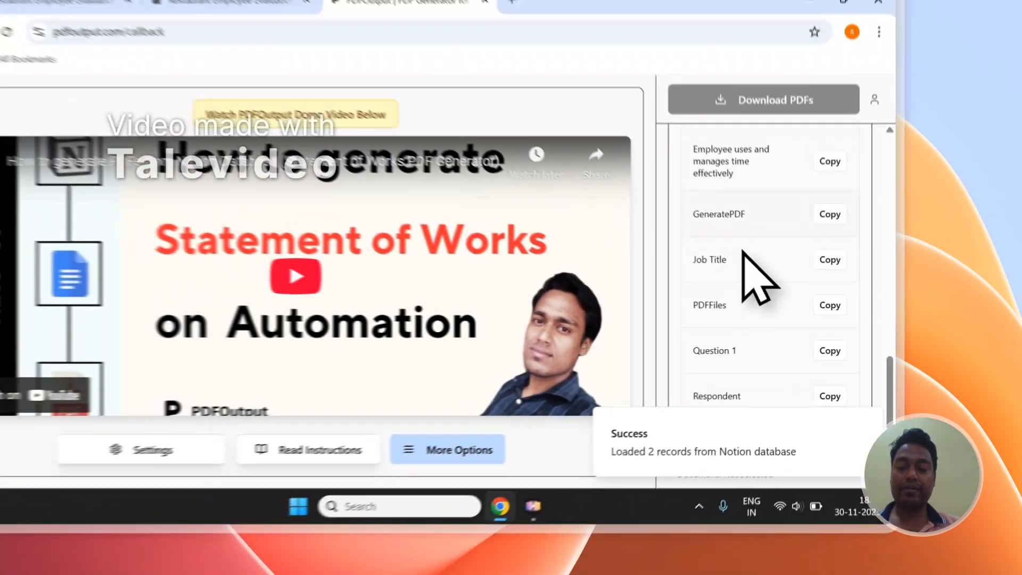
{"action": "scroll", "coordinate": [601, 314], "scroll_direction": "up", "scroll_amount": 4}
{"action": "scroll", "coordinate": [602, 321], "scroll_direction": "down", "scroll_amount": 4}
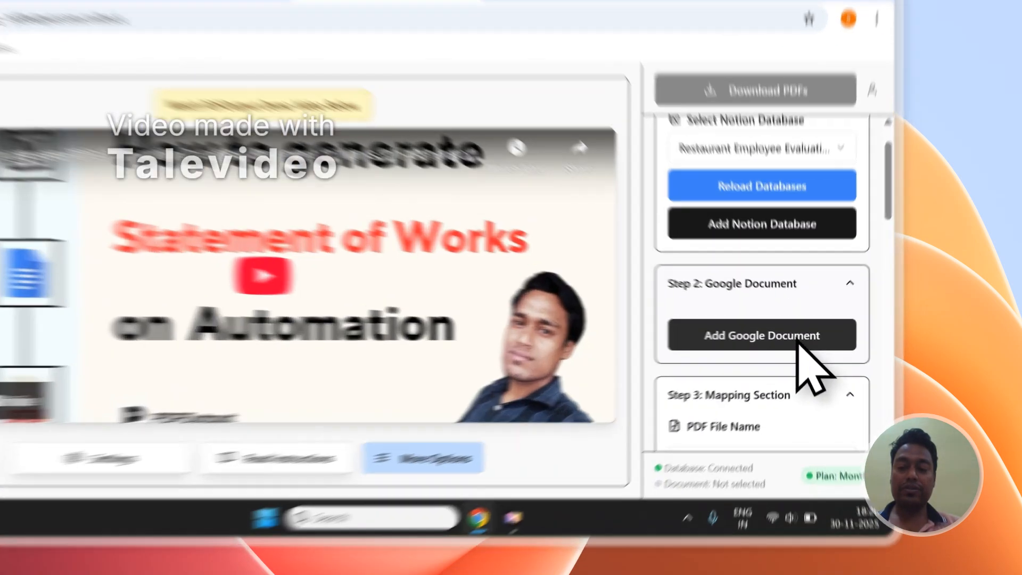
- Browse the existing Google documents as template candidates, close the picker and add the recommended demo document instead
{"action": "left_click", "coordinate": [828, 354]}
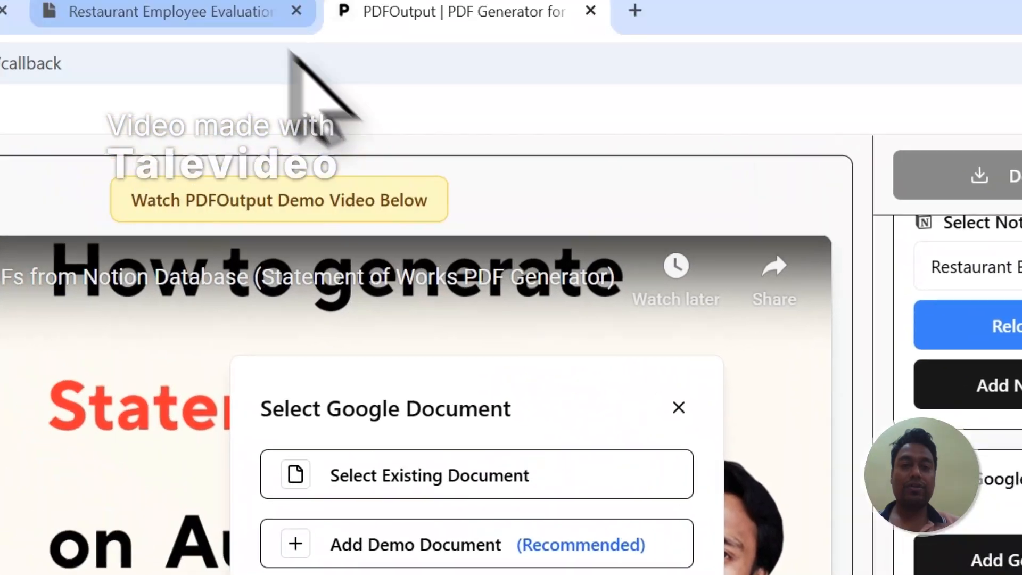
{"action": "left_click", "coordinate": [412, 113]}
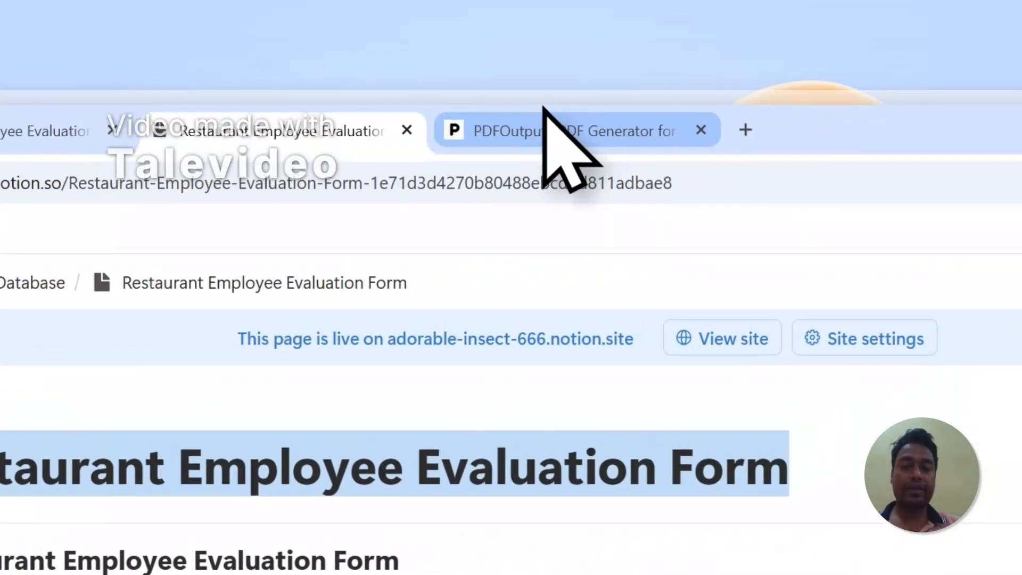
{"action": "left_click", "coordinate": [729, 72]}
{"action": "left_click", "coordinate": [462, 552]}
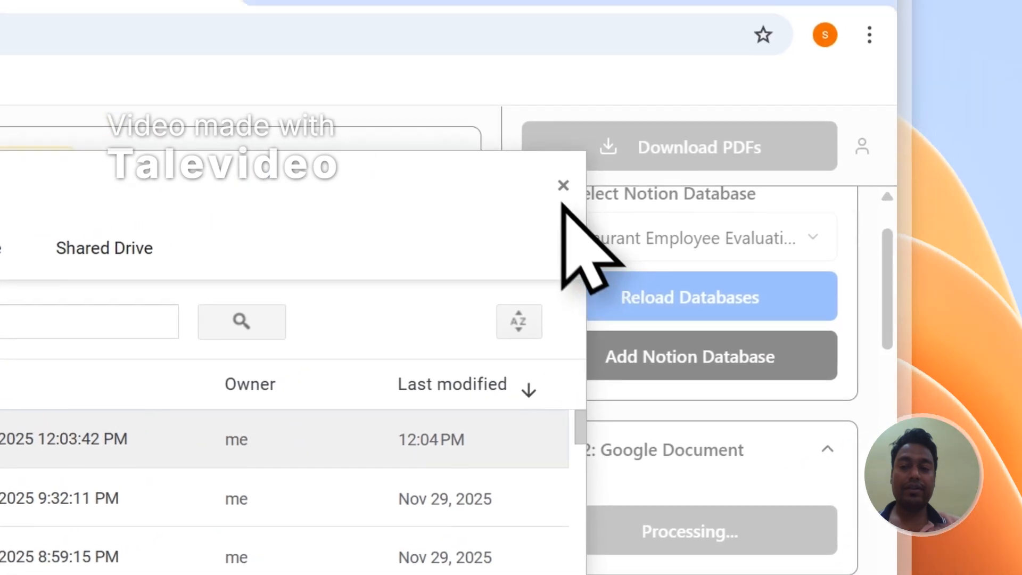
{"action": "left_click", "coordinate": [921, 30]}
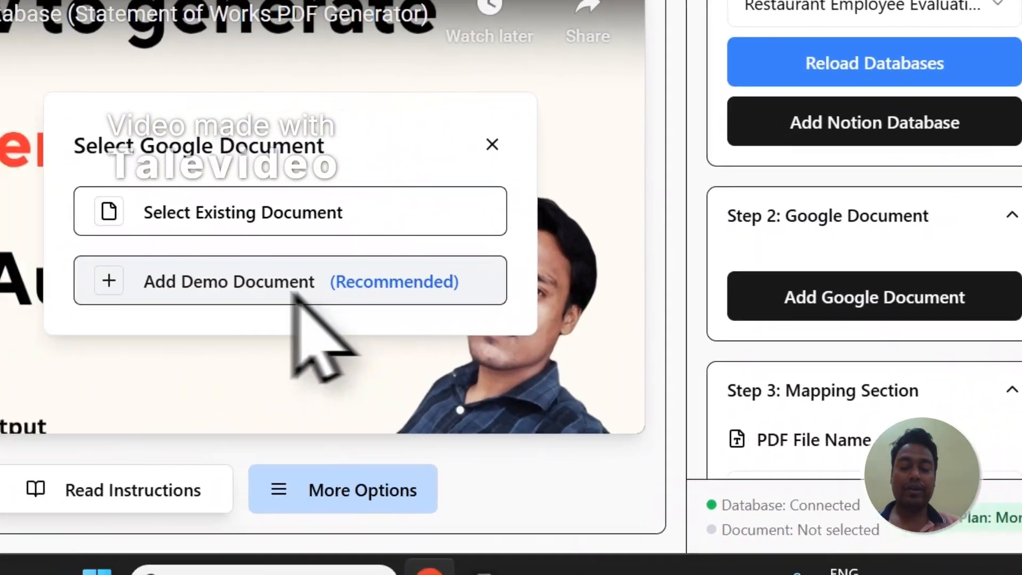
{"action": "left_click", "coordinate": [65, 335]}
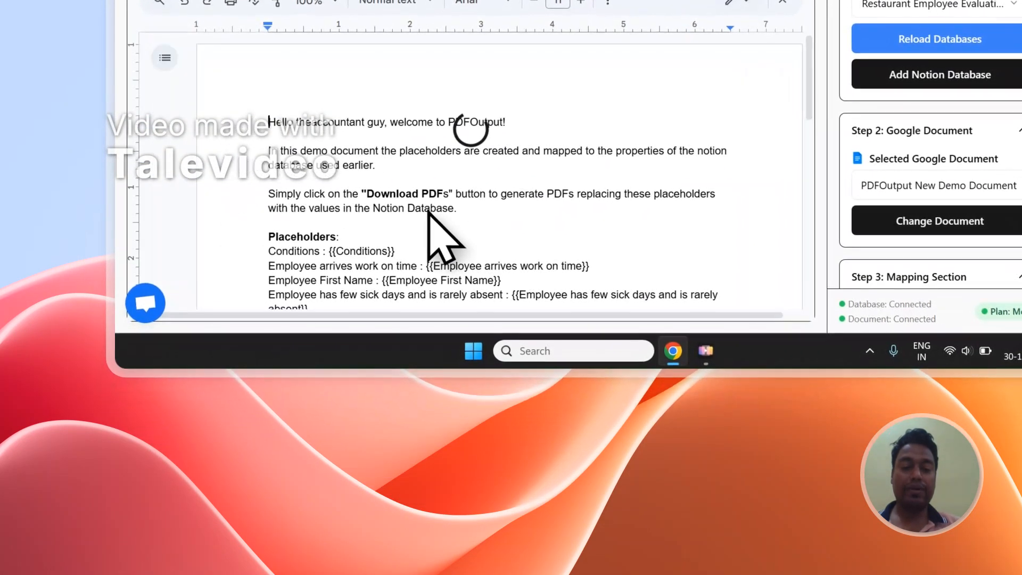
- Delete the welcome and instruction paragraphs above the Placeholders heading in the demo document
{"action": "left_click_drag", "start_coordinate": [458, 208], "coordinate": [286, 137]}
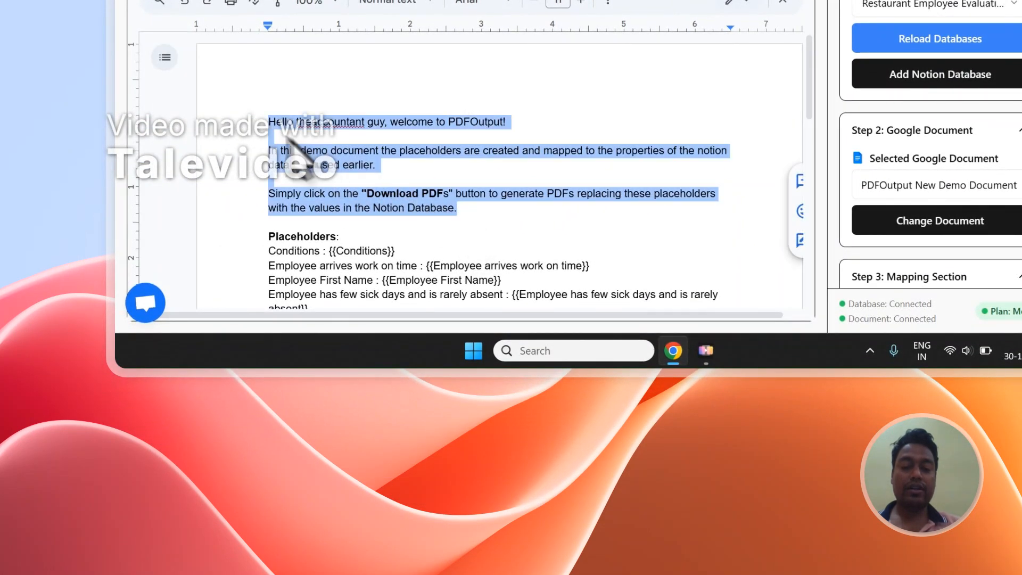
{"action": "key", "text": "BackSpace"}
{"action": "key", "text": "BackSpace"}
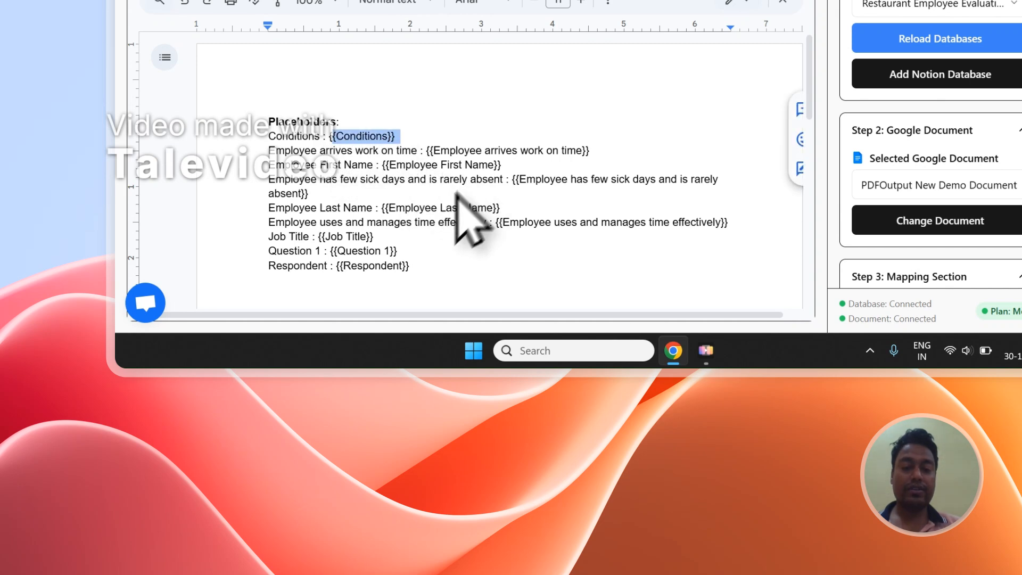
- Compare the document's placeholders, including {{Employee Last Name}}, with the response columns of the evaluation form in Notion
{"action": "left_click", "coordinate": [376, 107]}
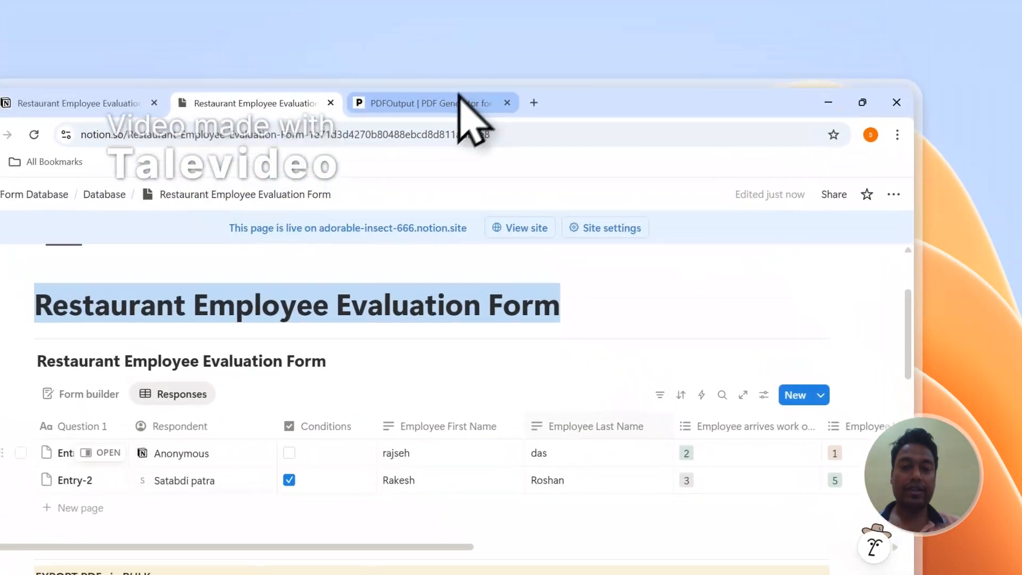
{"action": "left_click", "coordinate": [463, 103]}
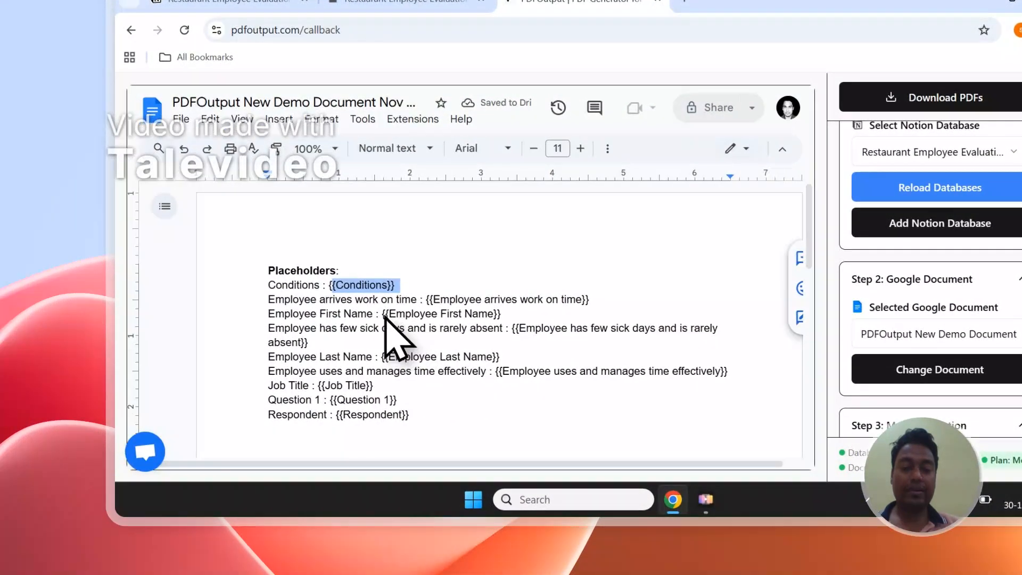
{"action": "left_click_drag", "start_coordinate": [231, 419], "coordinate": [348, 424]}
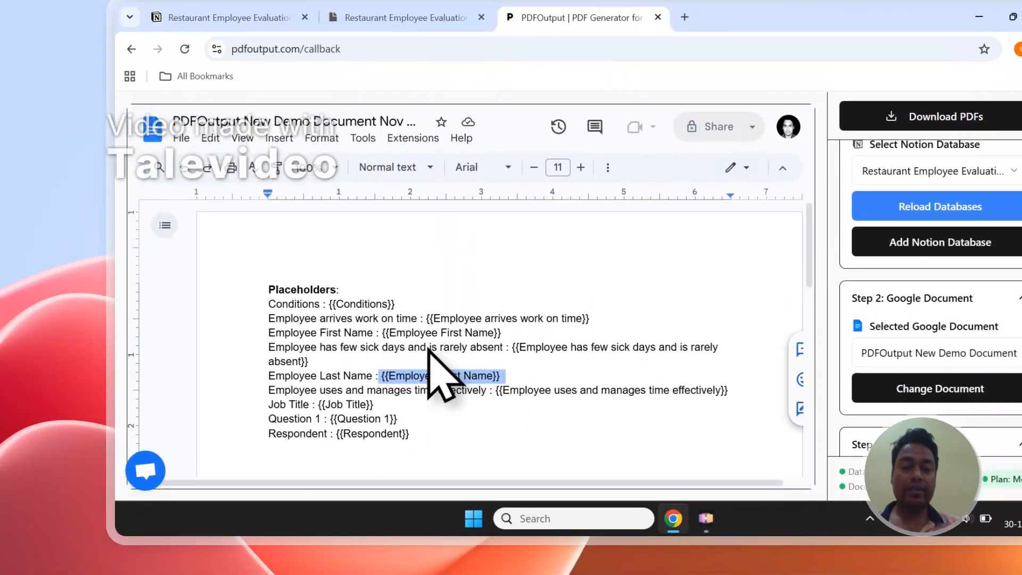
{"action": "left_click", "coordinate": [423, 1]}
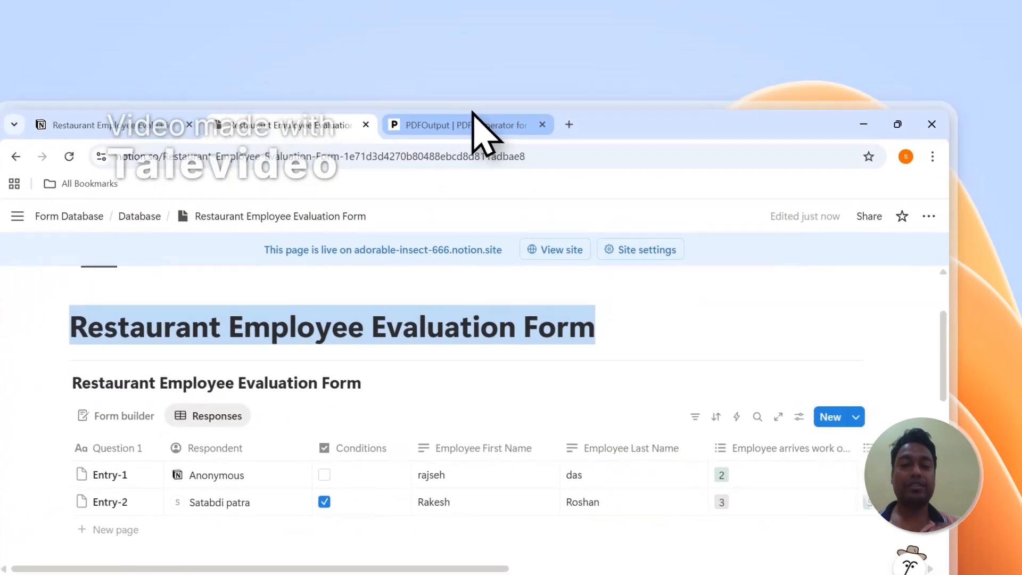
{"action": "left_click", "coordinate": [596, 5]}
- Copy the Question 1 property's placeholder and paste it below the placeholder list in the document
{"action": "scroll", "coordinate": [754, 288], "scroll_direction": "down", "scroll_amount": 10}
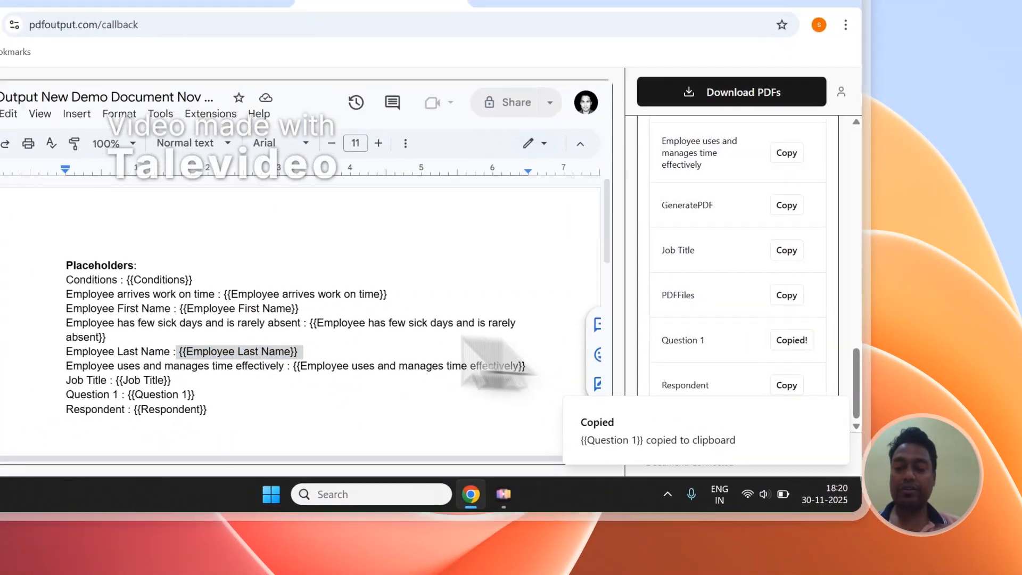
{"action": "scroll", "coordinate": [186, 336], "scroll_direction": "down", "scroll_amount": 2}
{"action": "left_click", "coordinate": [146, 319]}
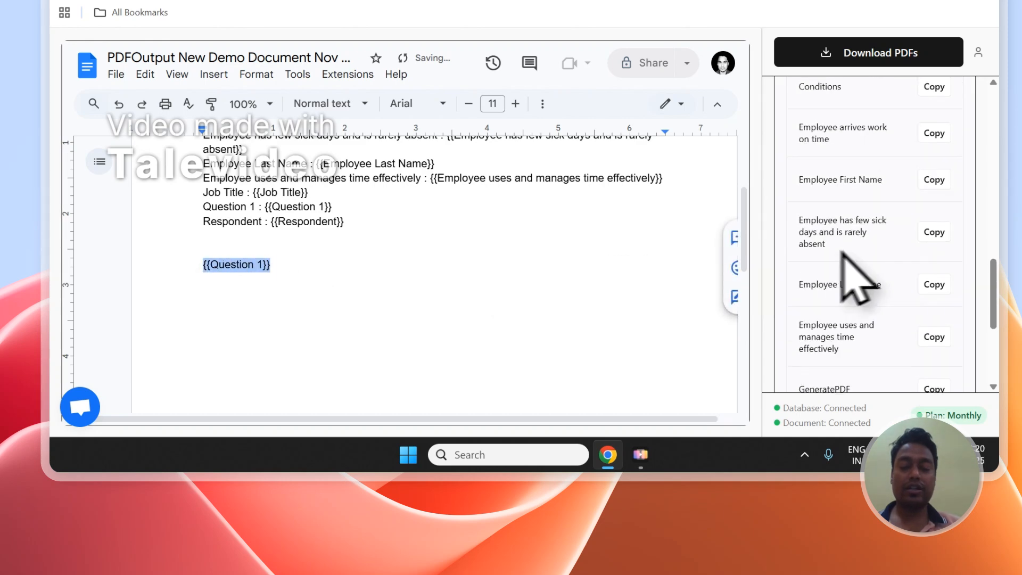
- Paste the Employee Last Name placeholder below the added Question 1 tag and remove both extra placeholders
{"action": "scroll", "coordinate": [858, 277], "scroll_direction": "up", "scroll_amount": 1}
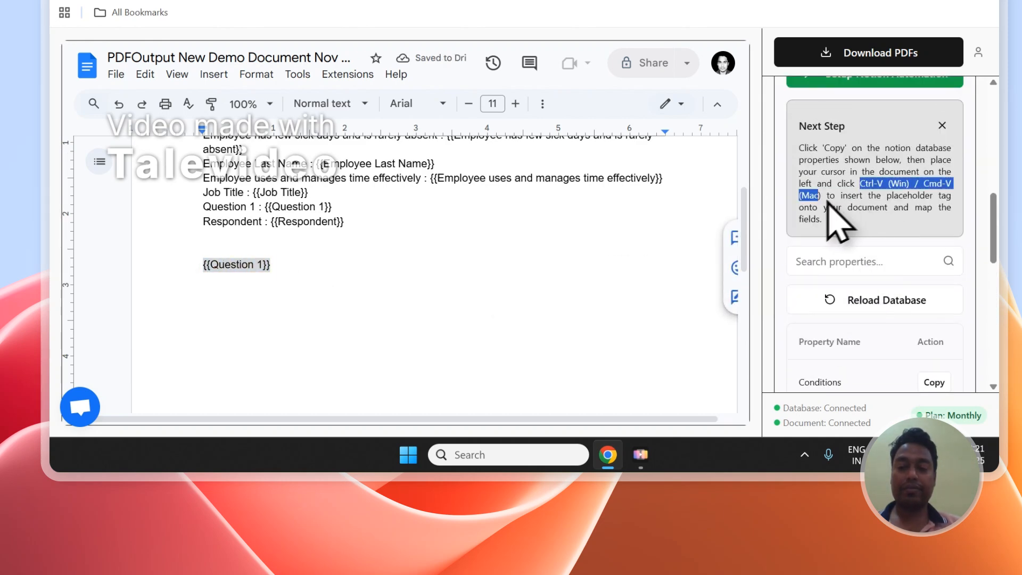
{"action": "scroll", "coordinate": [878, 266], "scroll_direction": "down", "scroll_amount": 5}
{"action": "left_click", "coordinate": [926, 286]}
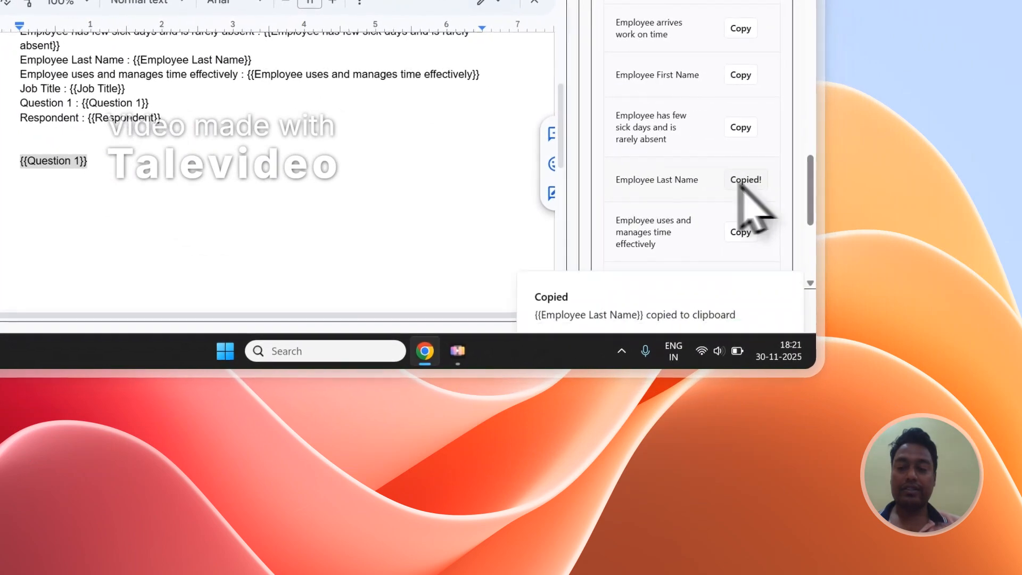
{"action": "key", "text": "Return"}
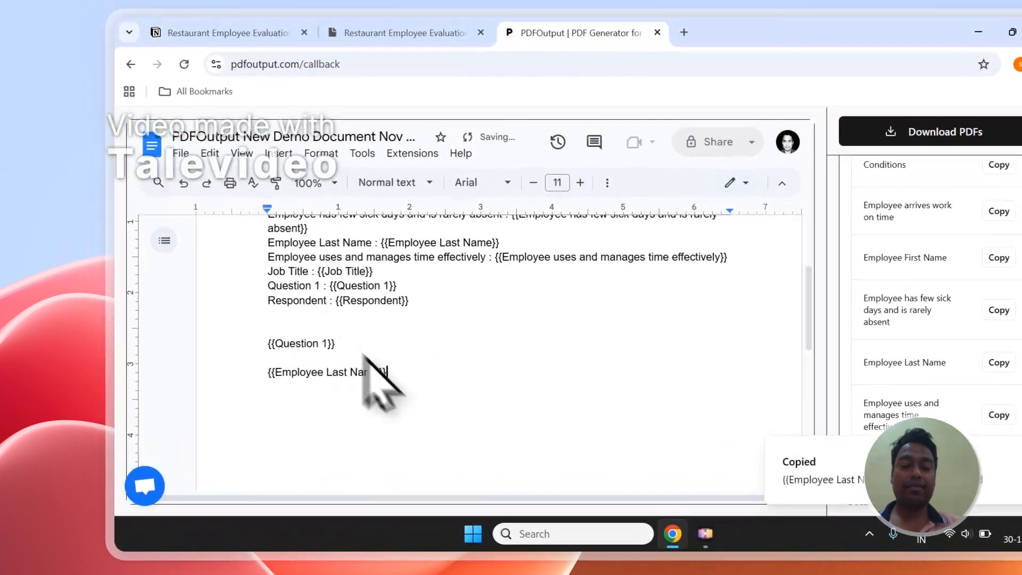
{"action": "left_click_drag", "start_coordinate": [328, 193], "coordinate": [294, 171]}
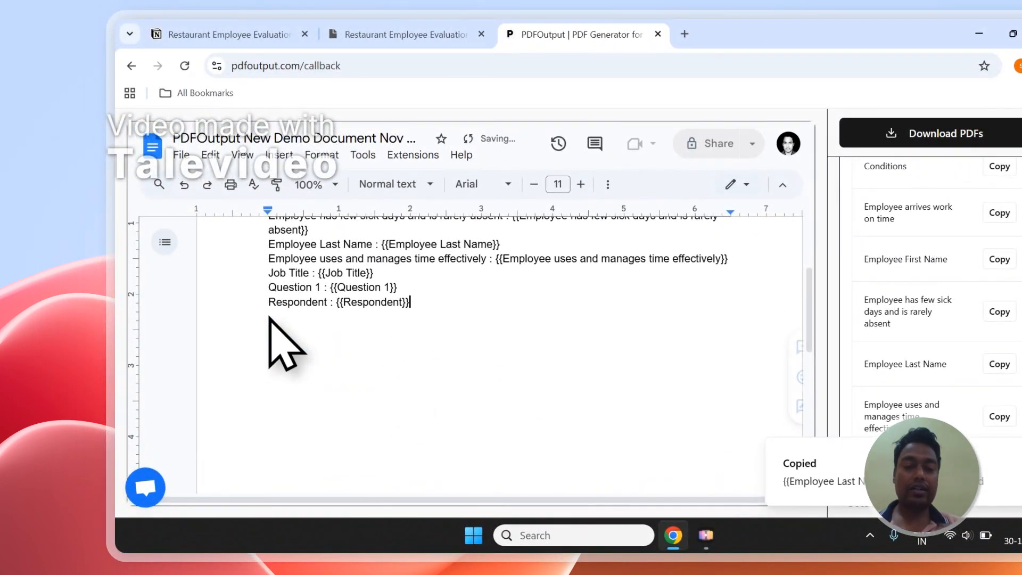
- Check the PDF File Name setting against the Notion database and set it to the Employee First Name property
{"action": "scroll", "coordinate": [270, 318], "scroll_direction": "up", "scroll_amount": 1}
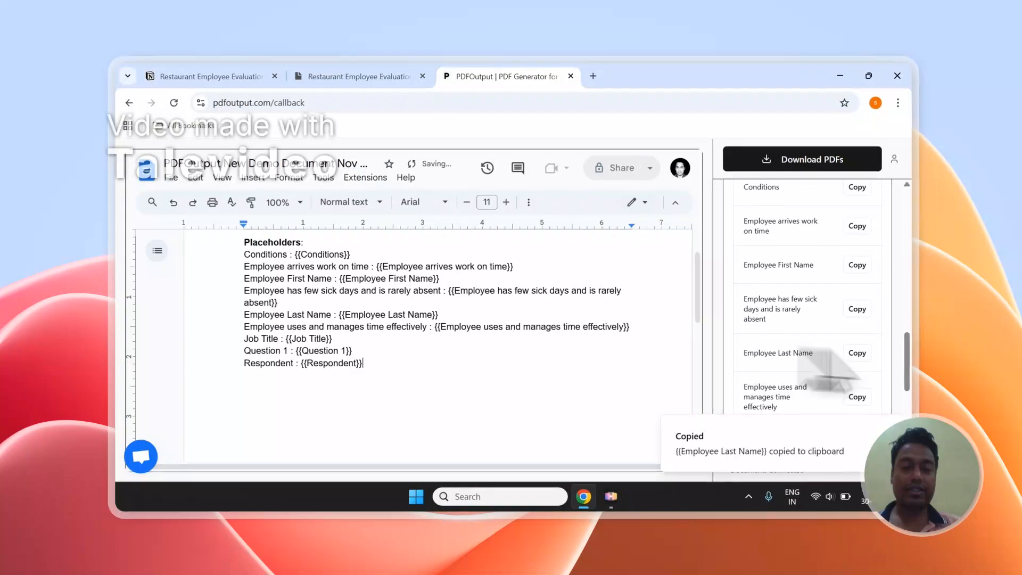
{"action": "scroll", "coordinate": [995, 355], "scroll_direction": "up", "scroll_amount": 5}
{"action": "scroll", "coordinate": [857, 344], "scroll_direction": "down", "scroll_amount": 1}
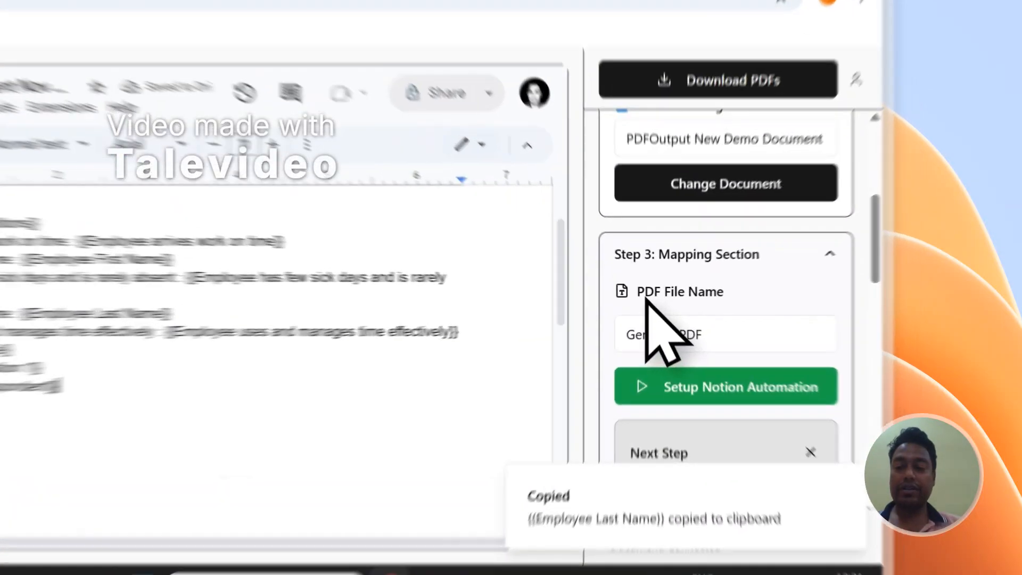
{"action": "left_click_drag", "start_coordinate": [749, 299], "coordinate": [797, 299]}
{"action": "left_click", "coordinate": [288, 96]}
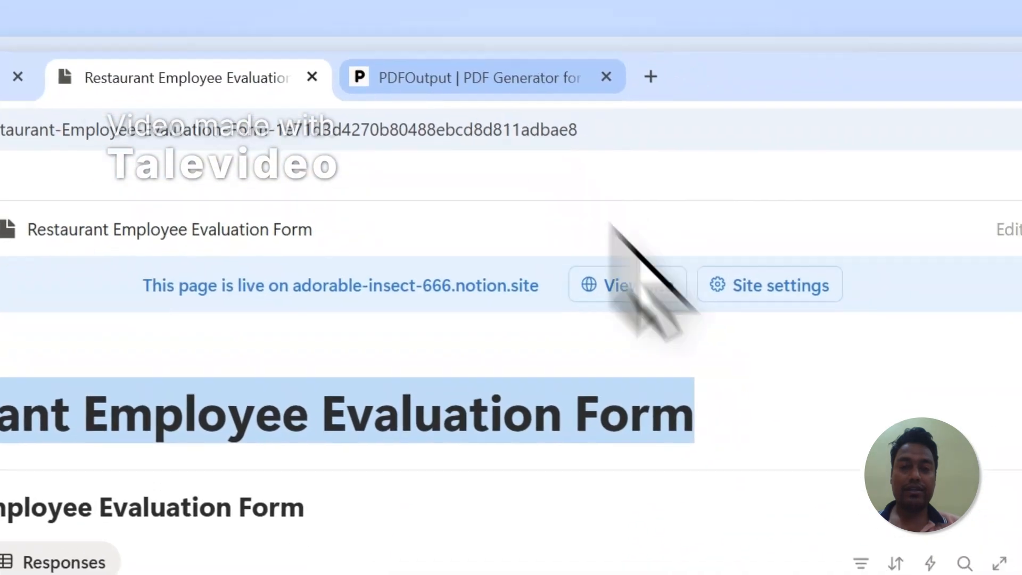
{"action": "left_click", "coordinate": [510, 76]}
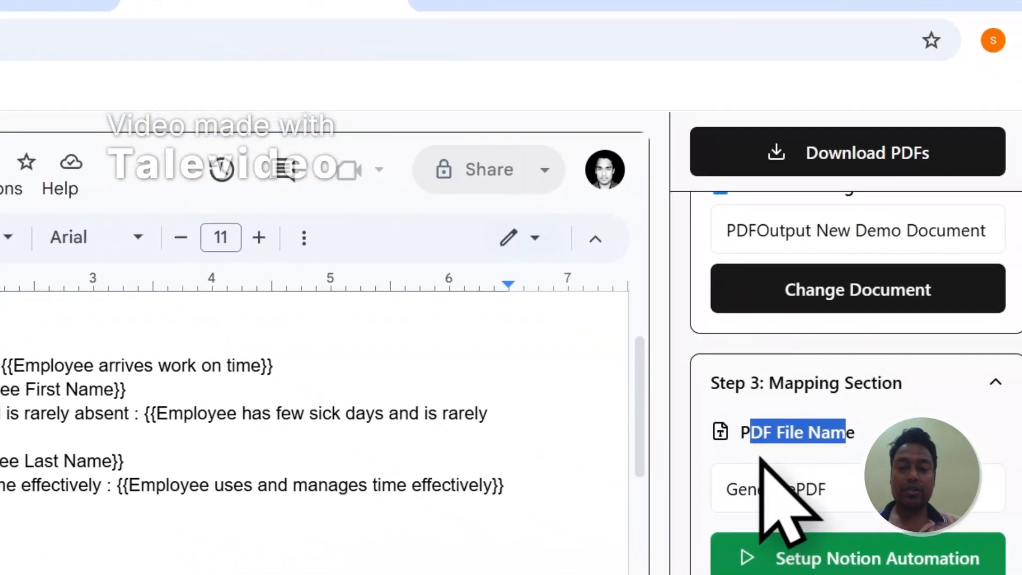
{"action": "left_click", "coordinate": [768, 485]}
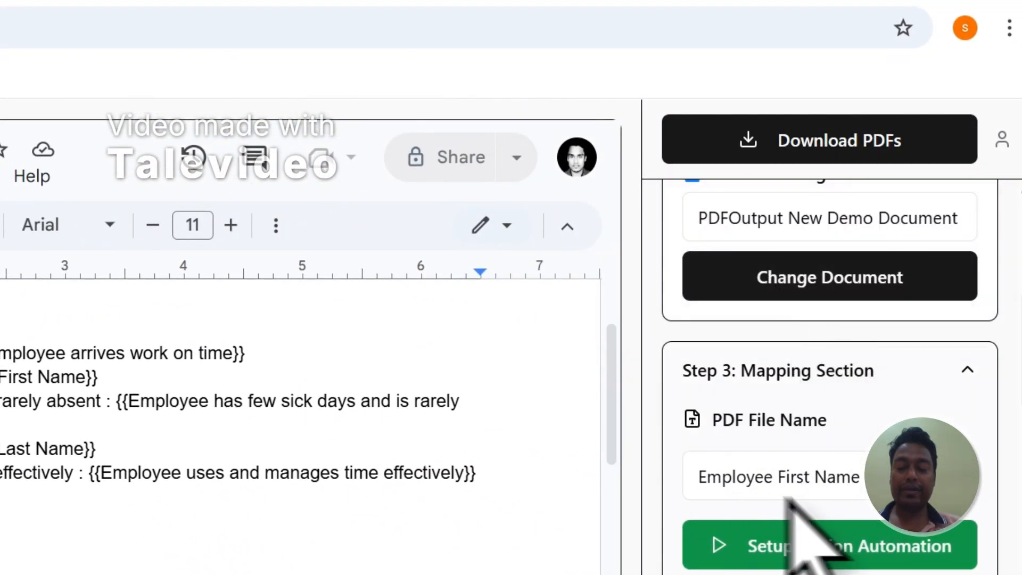
- Generate the PDFs for the database records and bring up the GeneratePDF and PDFFiles columns in the Notion responses
{"action": "scroll", "coordinate": [788, 479], "scroll_direction": "up", "scroll_amount": 10}
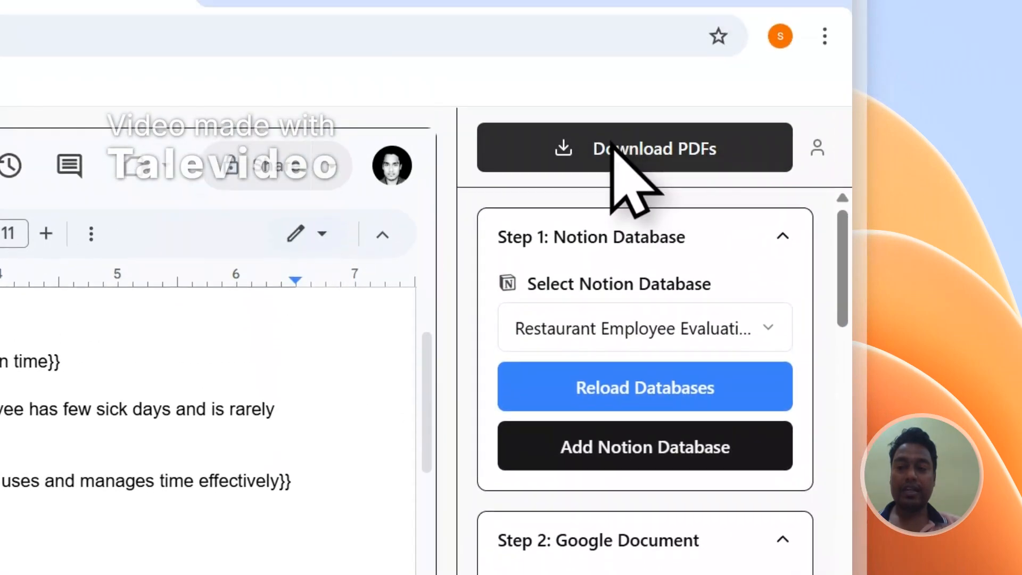
{"action": "left_click", "coordinate": [612, 147]}
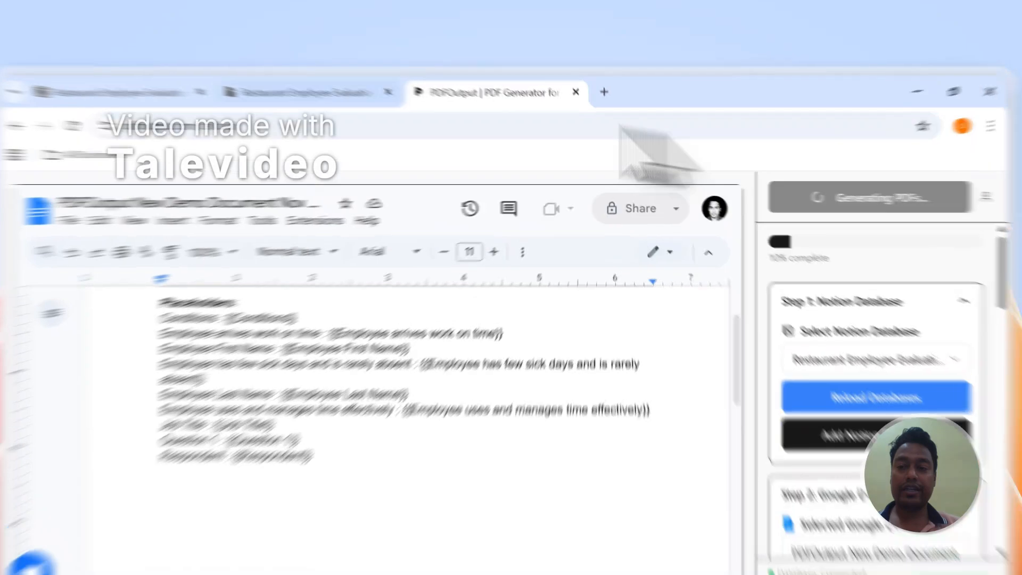
{"action": "left_click", "coordinate": [327, 92]}
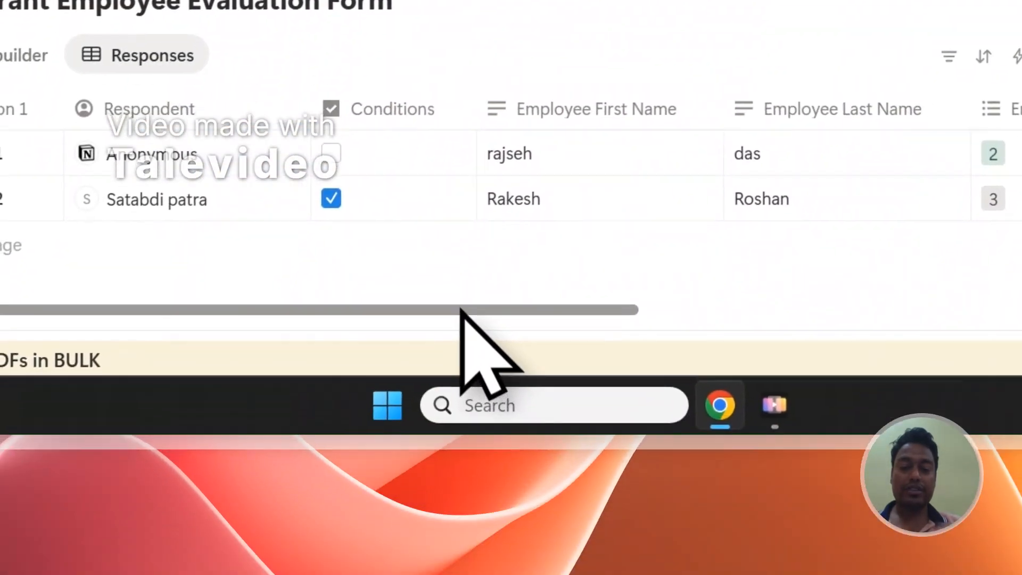
{"action": "left_click_drag", "start_coordinate": [463, 308], "coordinate": [931, 286]}
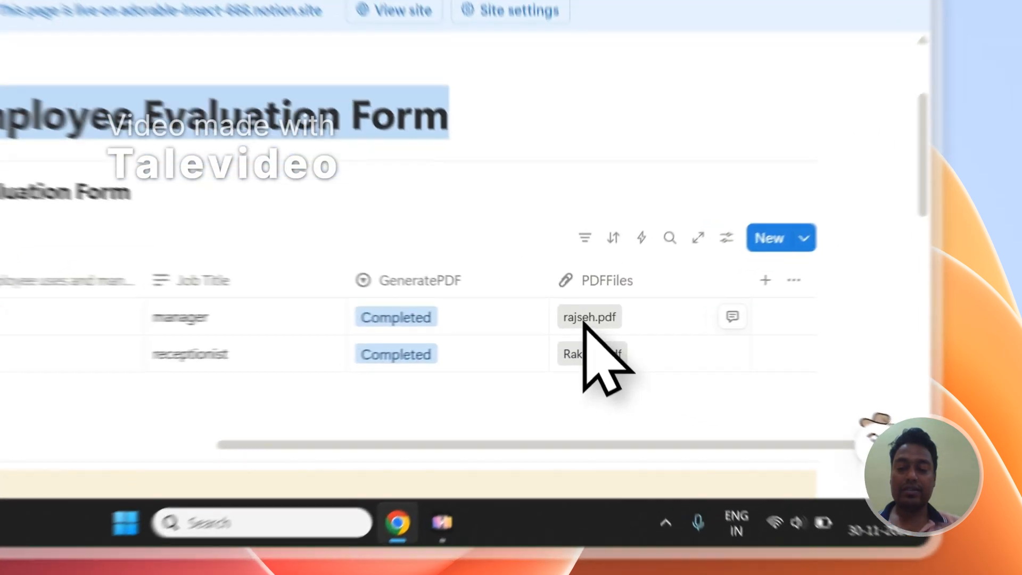
- Open the PDF attached to the first response, Entry-1, and review its filled-in placeholder values
{"action": "left_click", "coordinate": [693, 373]}
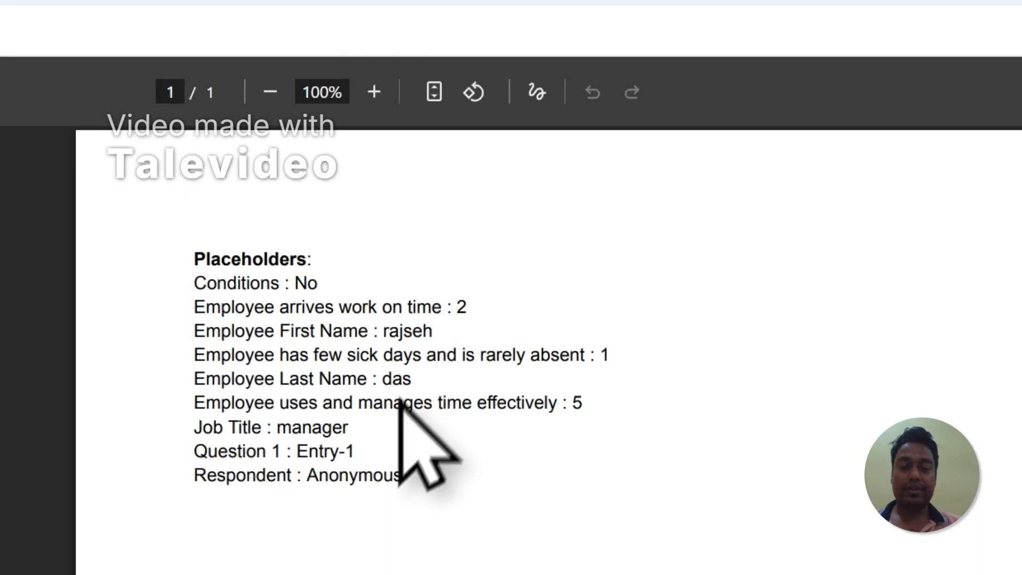
{"action": "left_click_drag", "start_coordinate": [411, 478], "coordinate": [209, 309]}
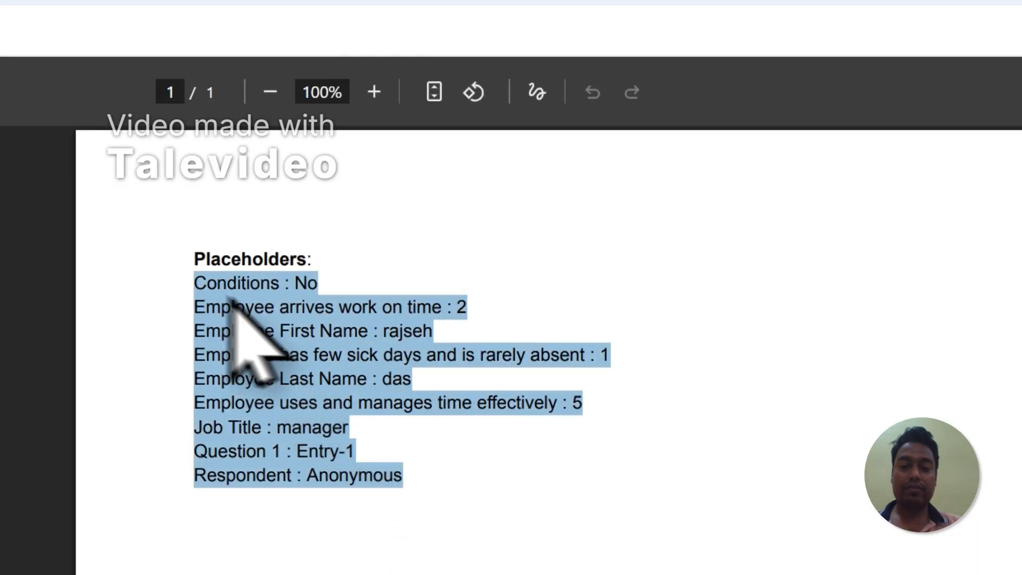
{"action": "left_click", "coordinate": [234, 308]}
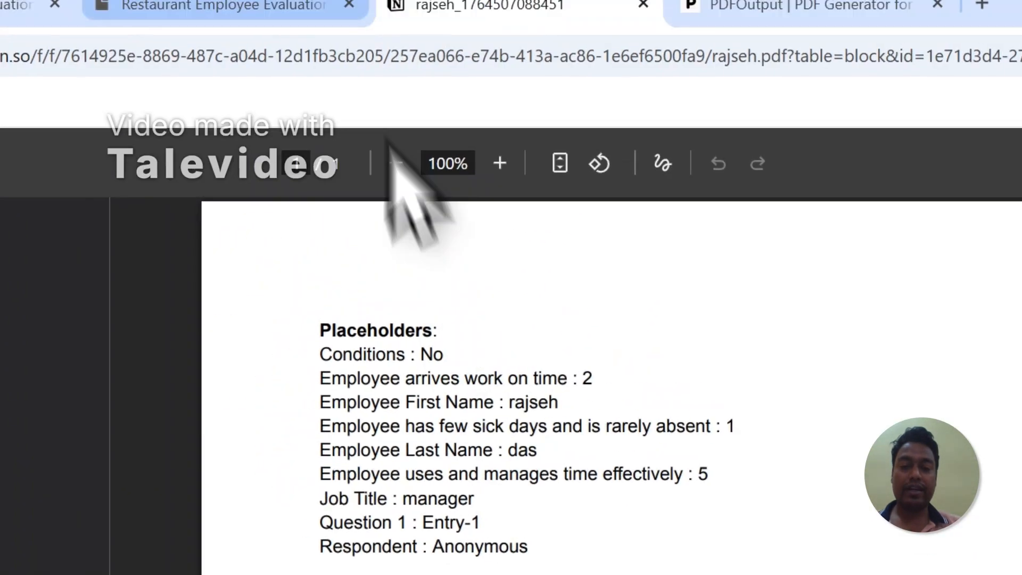
- Open the PDF attached to the second response, Entry-2, review its values and return to the first response's PDF for comparison
{"action": "left_click", "coordinate": [319, 6]}
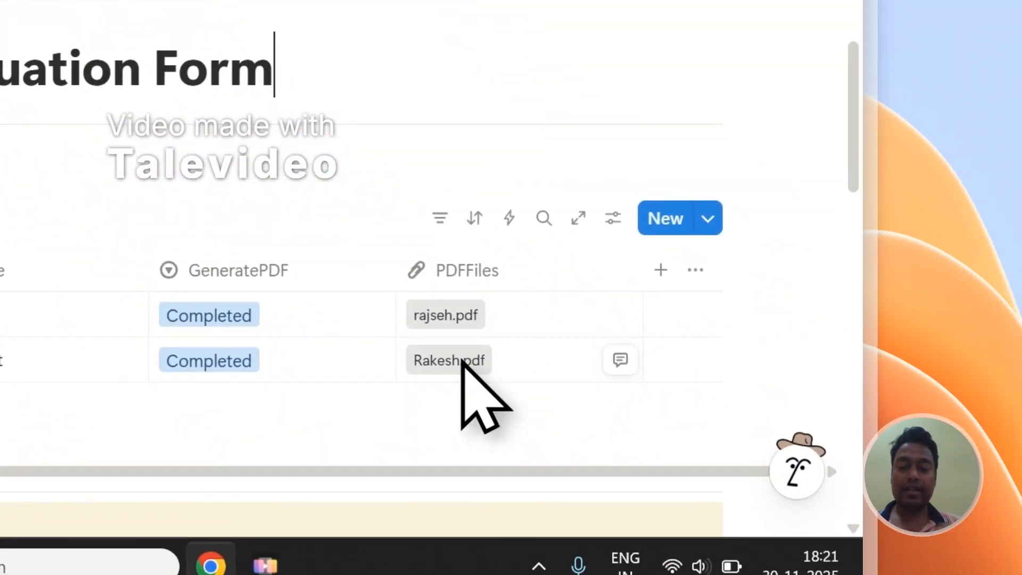
{"action": "left_click", "coordinate": [461, 360]}
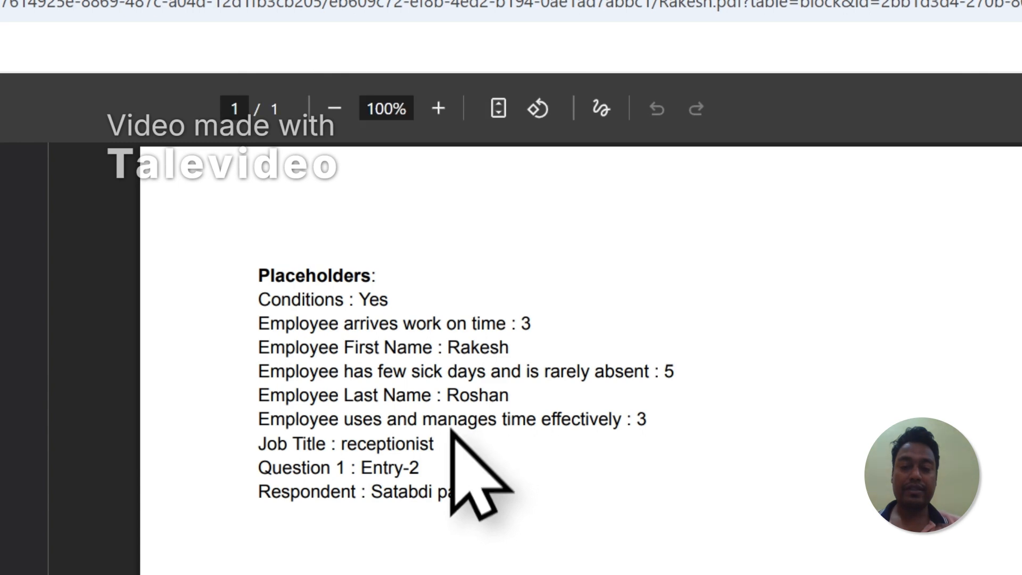
{"action": "left_click_drag", "start_coordinate": [482, 495], "coordinate": [337, 382]}
{"action": "left_click", "coordinate": [380, 362]}
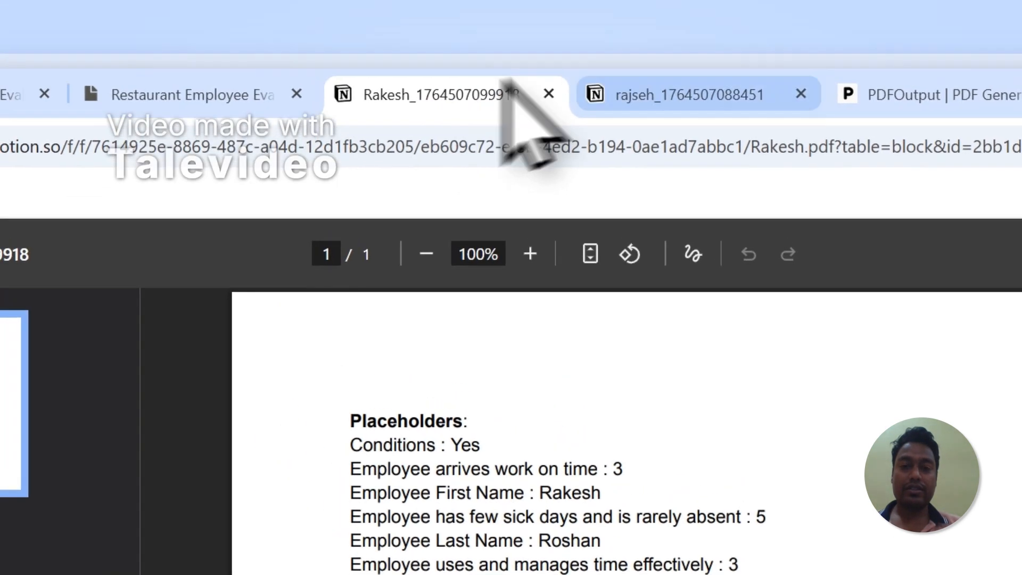
{"action": "left_click", "coordinate": [684, 94]}
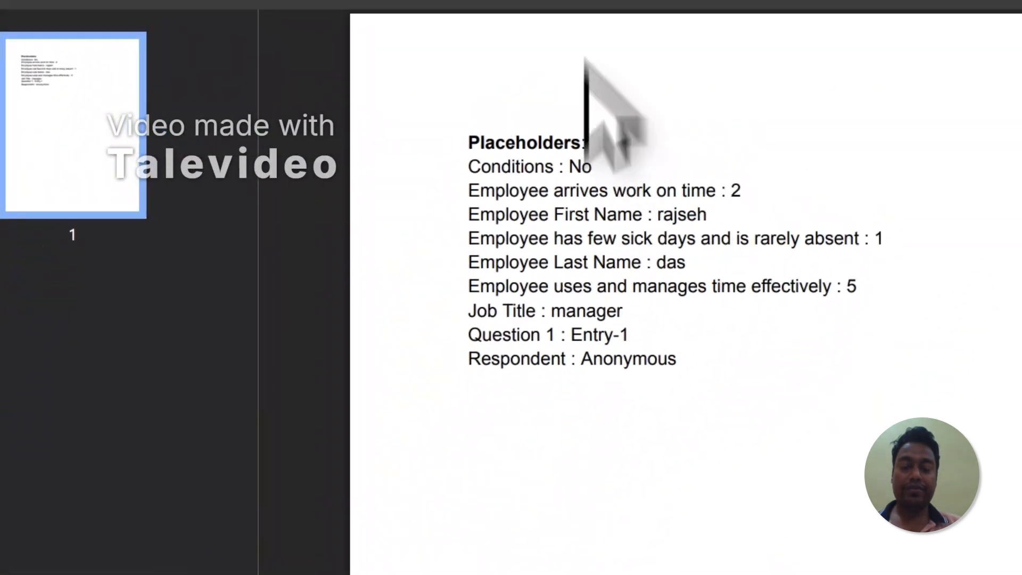
- Compare the second response's PDF with the first one and close both PDFs
{"action": "left_click", "coordinate": [536, 103]}
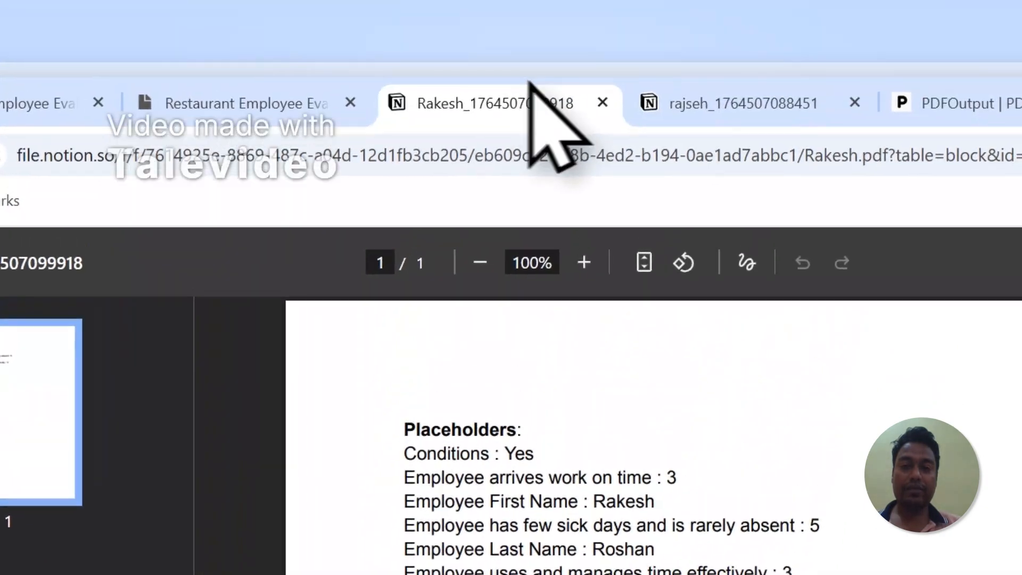
{"action": "left_click", "coordinate": [598, 139]}
{"action": "left_click", "coordinate": [598, 139]}
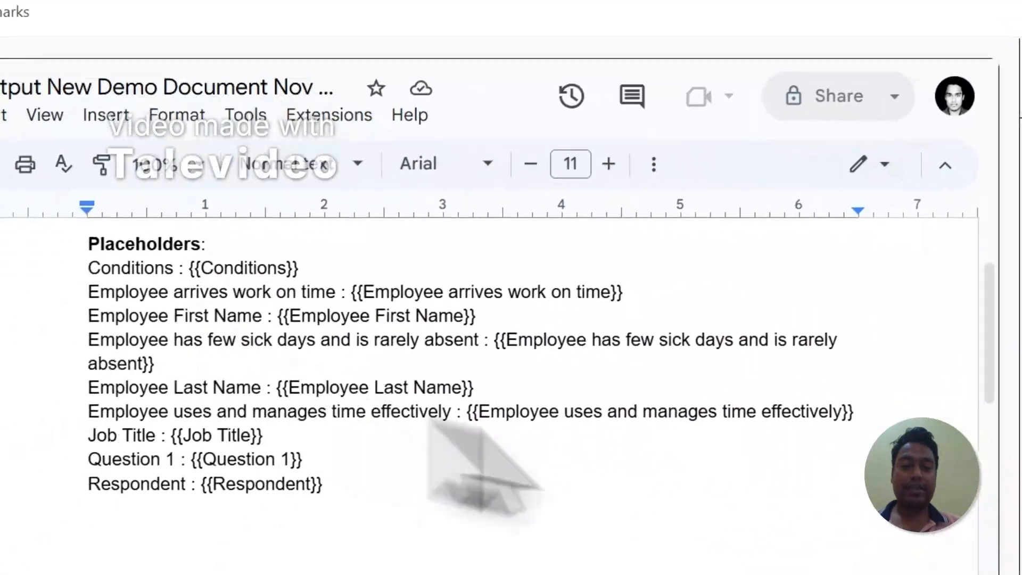
- Set up the Notion automation in PDFOutput for automatic PDF generation from the evaluation form database
{"action": "scroll", "coordinate": [745, 224], "scroll_direction": "down", "scroll_amount": 3}
{"action": "scroll", "coordinate": [676, 206], "scroll_direction": "up", "scroll_amount": 2}
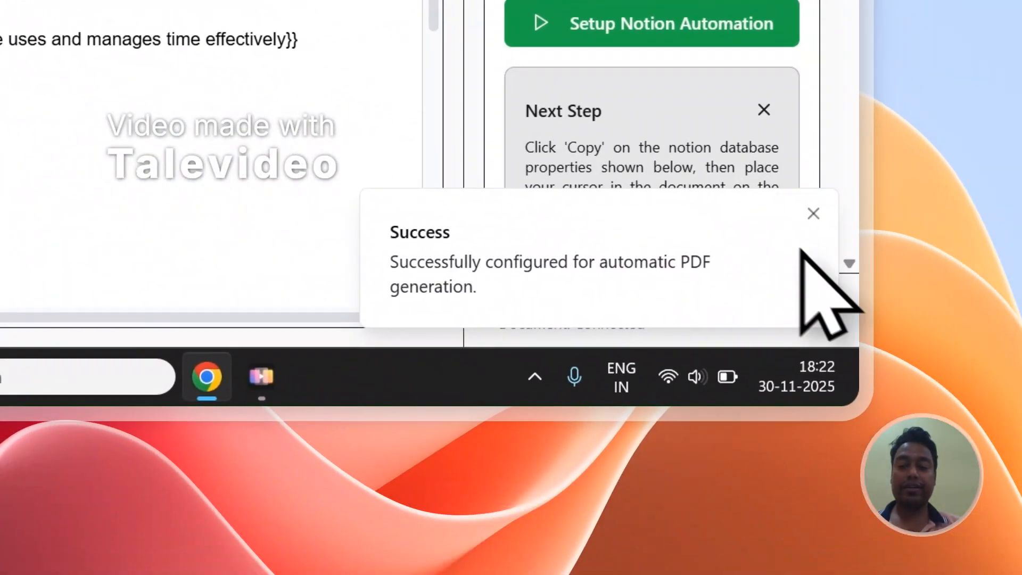
{"action": "scroll", "coordinate": [460, 122], "scroll_direction": "up", "scroll_amount": 10}
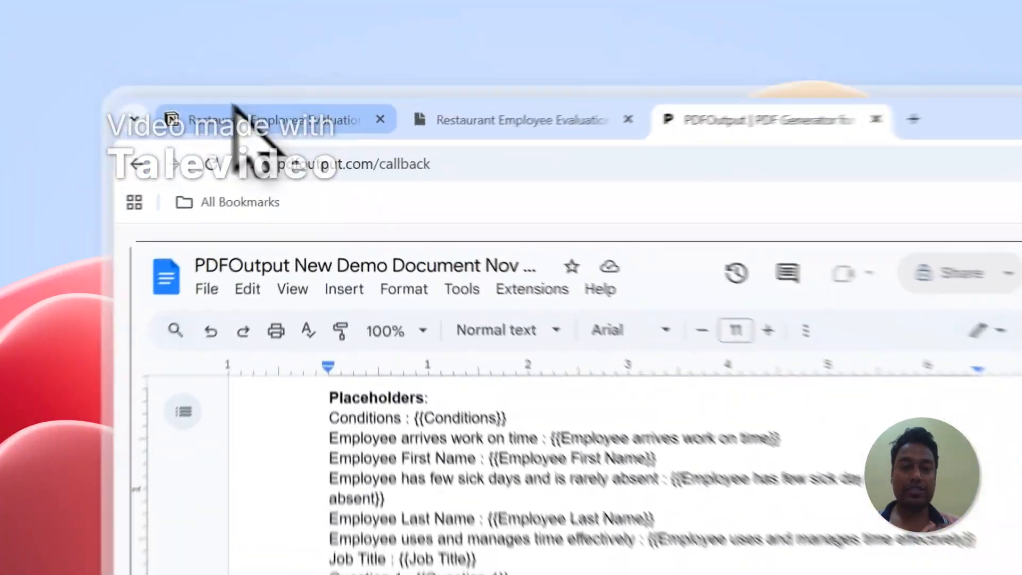
- View the public evaluation form, return to the Notion responses and set GeneratePDF to Ready to Generate in the empty third row
{"action": "left_click", "coordinate": [202, 78]}
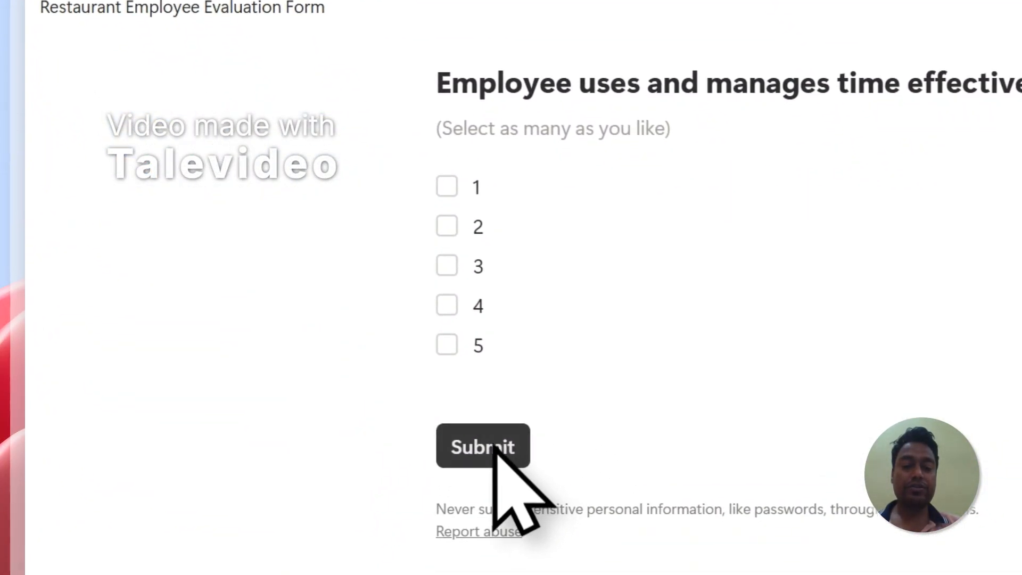
{"action": "left_click", "coordinate": [511, 39]}
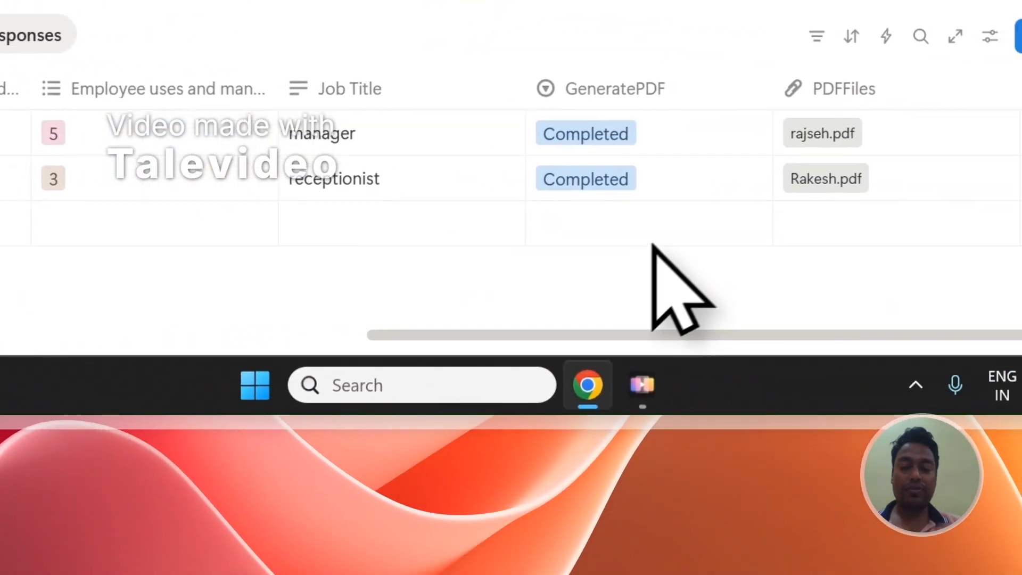
{"action": "left_click", "coordinate": [655, 239]}
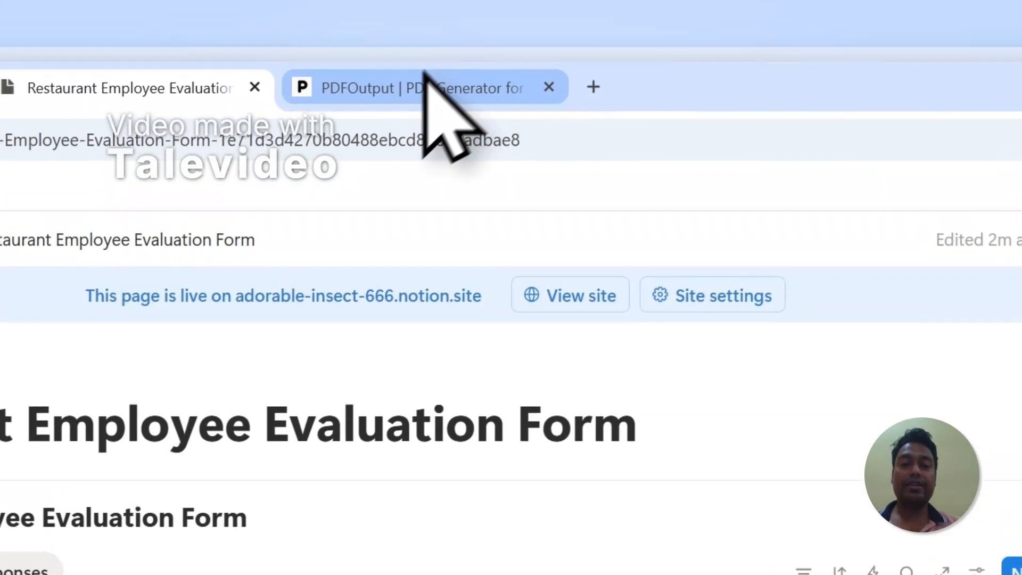
- Check the automation setup in PDFOutput, return to the Notion responses and inspect the third row's GeneratePDF and PDFFiles cells
{"action": "left_click", "coordinate": [425, 88]}
{"action": "scroll", "coordinate": [742, 319], "scroll_direction": "down", "scroll_amount": 5}
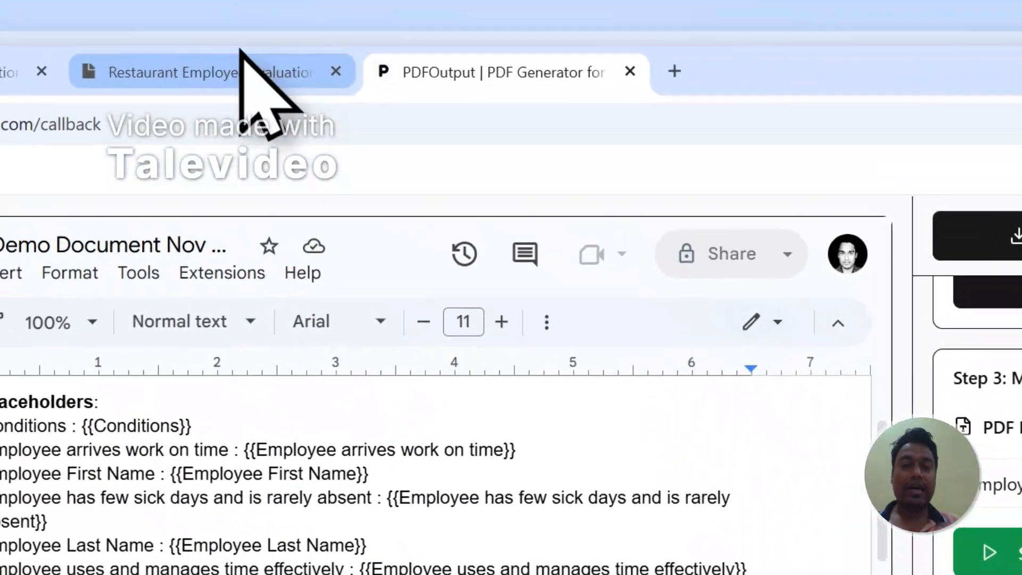
{"action": "left_click", "coordinate": [253, 68]}
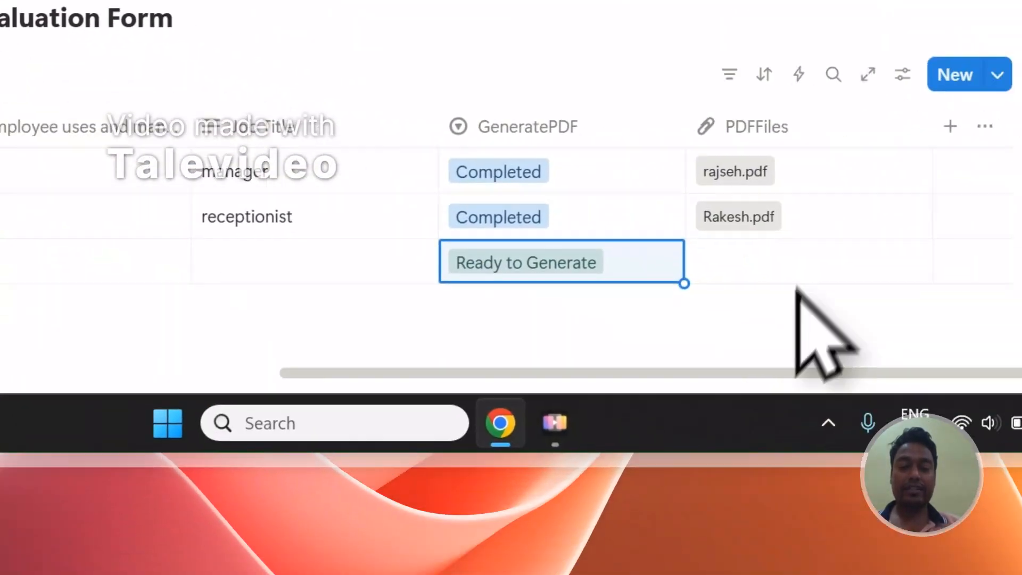
{"action": "left_click", "coordinate": [310, 278]}
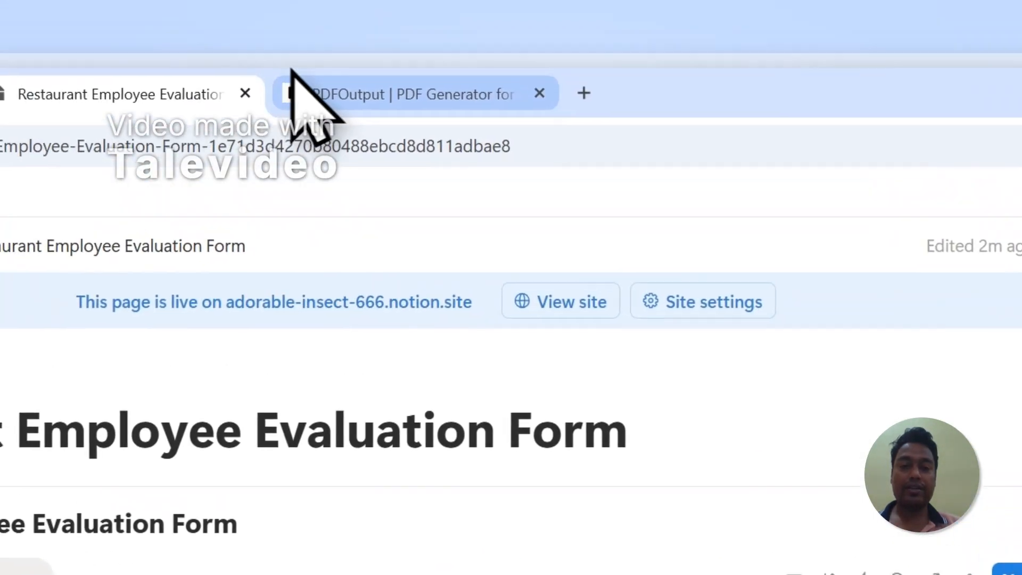
- Switch to PDFOutput, close the chat window and sign out of the account
{"action": "left_click", "coordinate": [292, 96]}
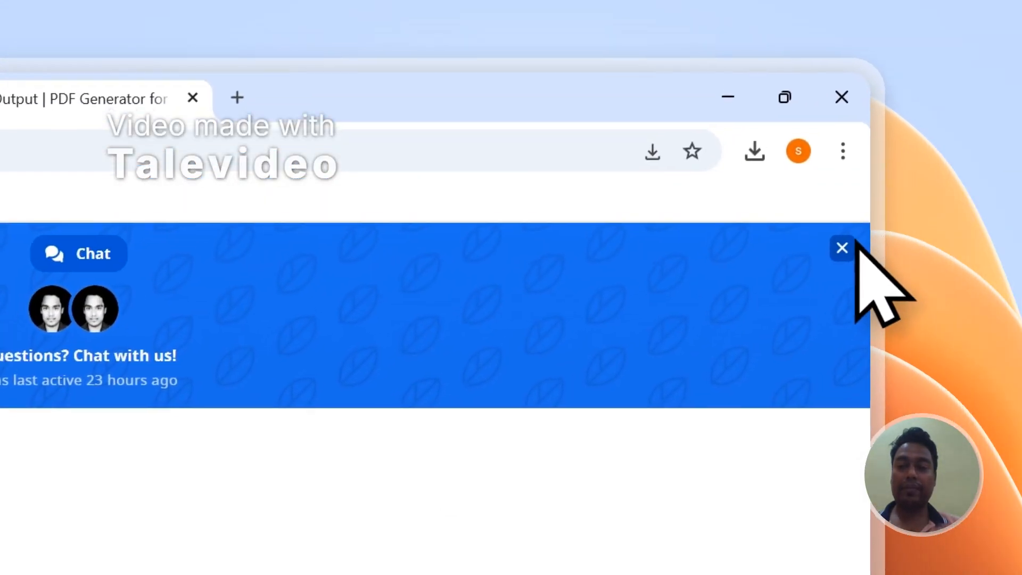
{"action": "left_click", "coordinate": [839, 246]}
{"action": "left_click", "coordinate": [819, 289]}
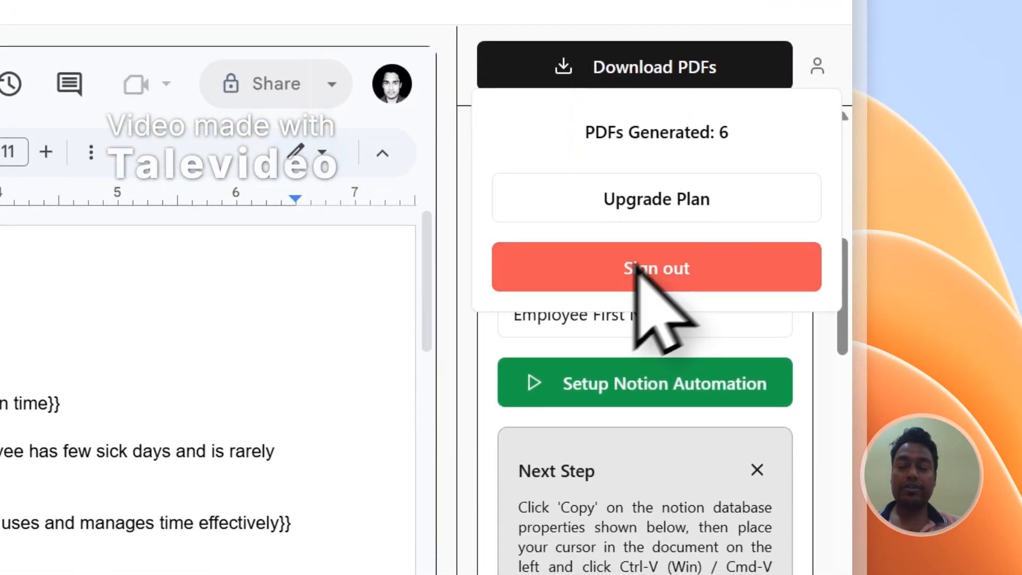
{"action": "left_click", "coordinate": [642, 503]}
- Open PDFOutput's contact page to view the message form and free demo option, and switch back to the Notion evaluation form responses
{"action": "left_click_drag", "start_coordinate": [842, 69], "coordinate": [858, 520]}
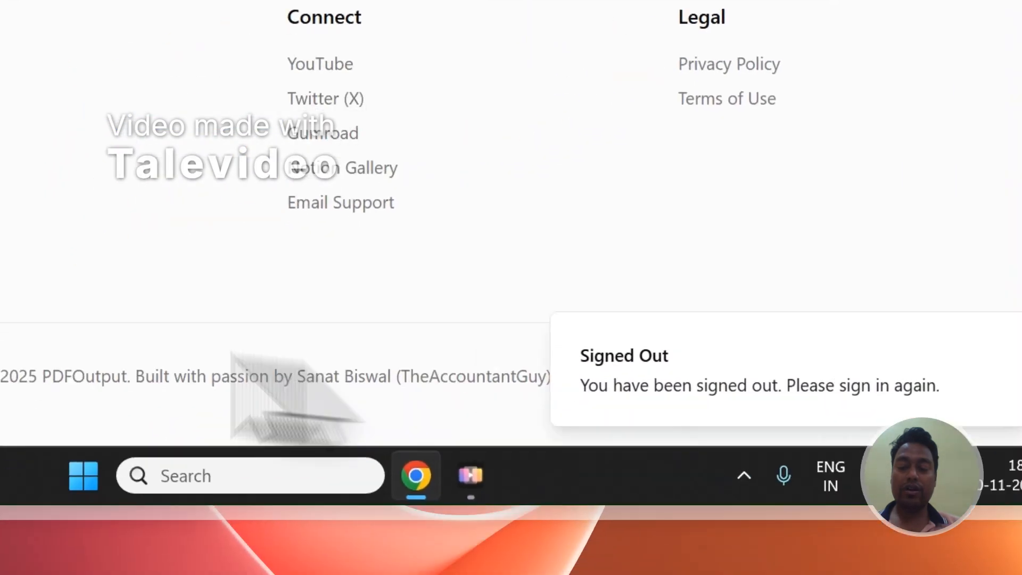
{"action": "left_click", "coordinate": [456, 256]}
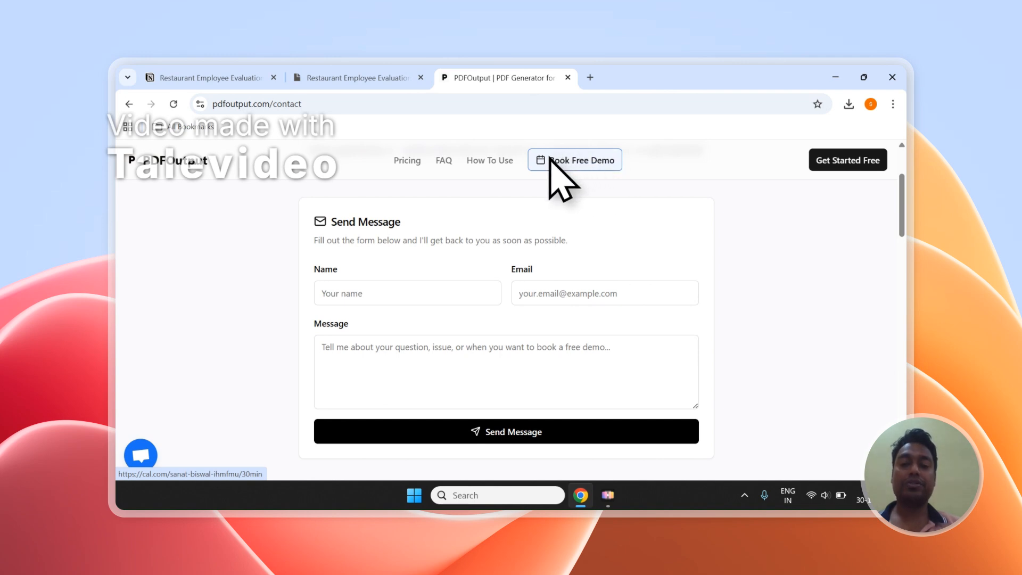
{"action": "left_click", "coordinate": [337, 78]}
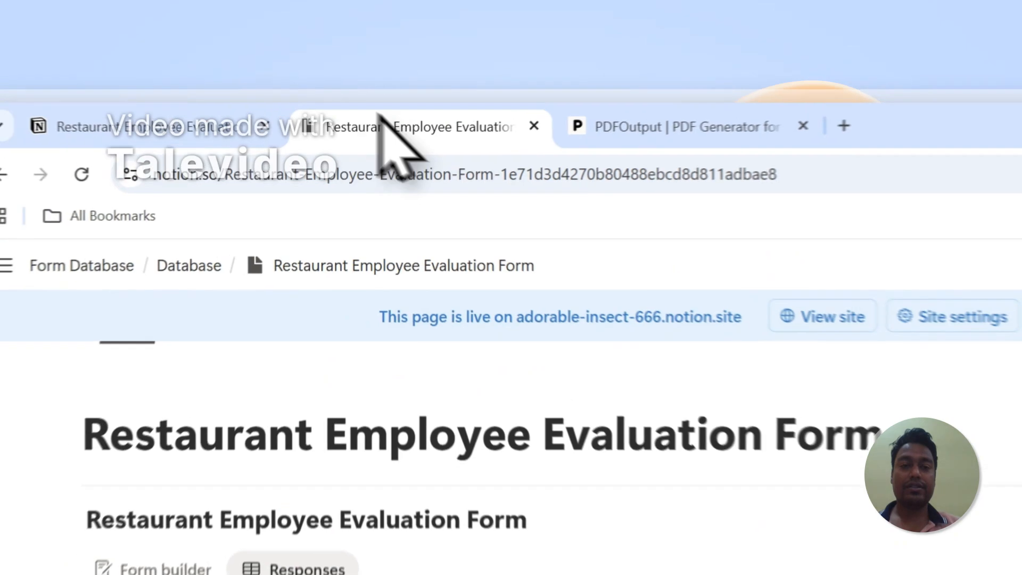